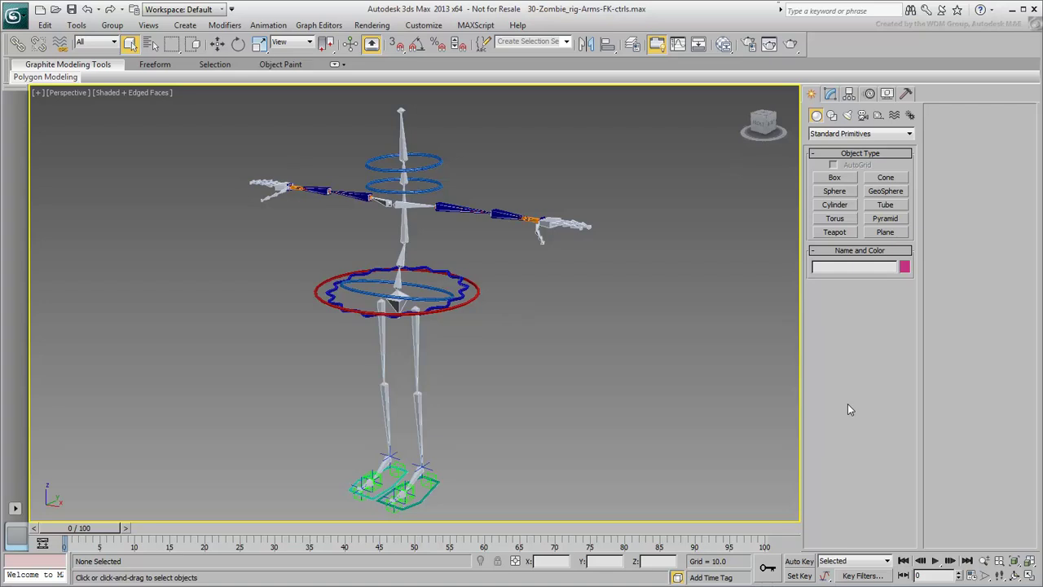
Select the three blue bones of the character's left arm chain and isolate them in the viewport
{"action": "middle_click_drag", "start_coordinate": [540, 287], "coordinate": [481, 340], "text": "alt"}
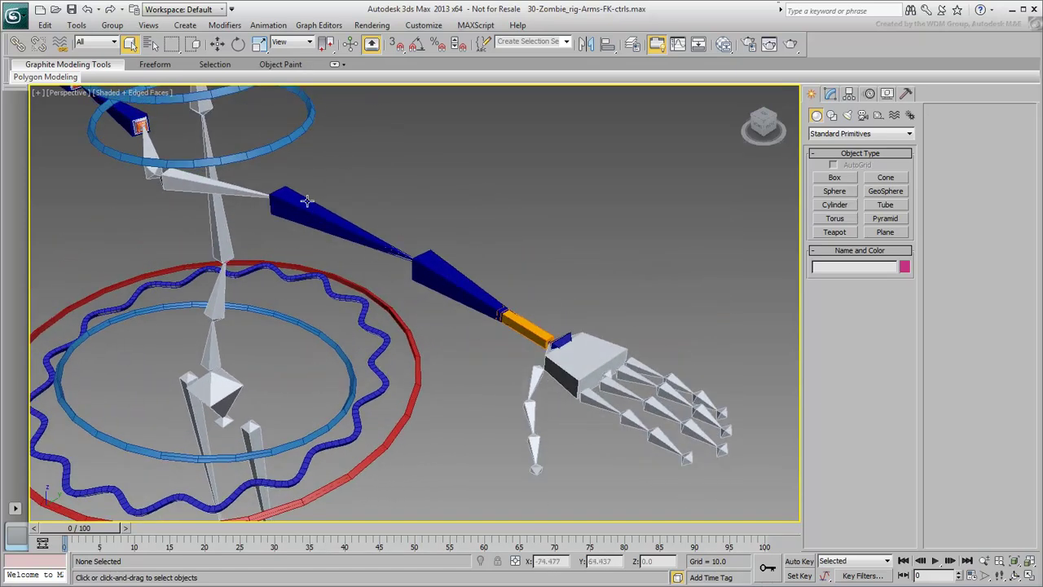
{"action": "double_click", "coordinate": [306, 200]}
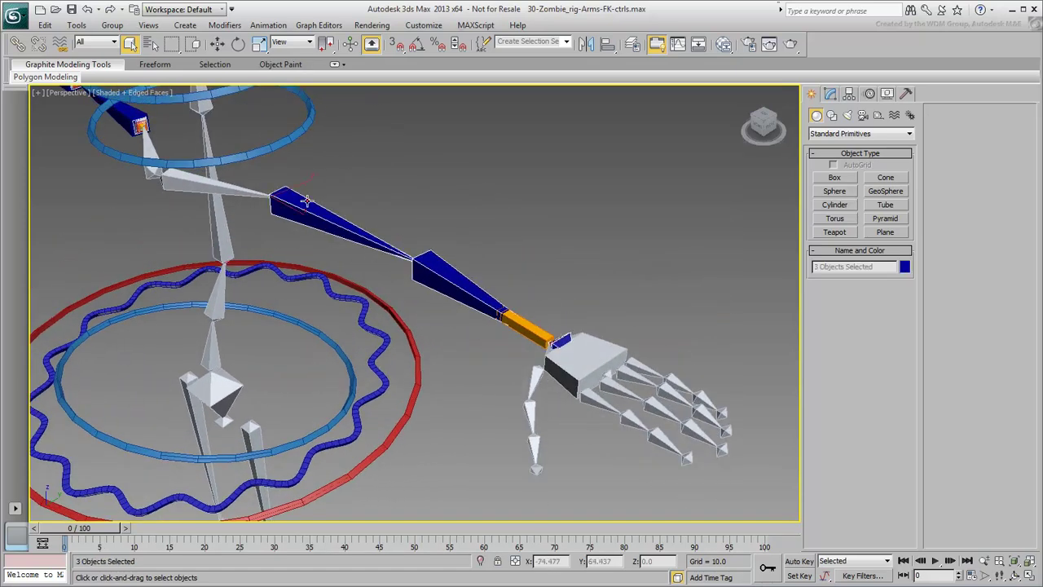
{"action": "right_click", "coordinate": [461, 196]}
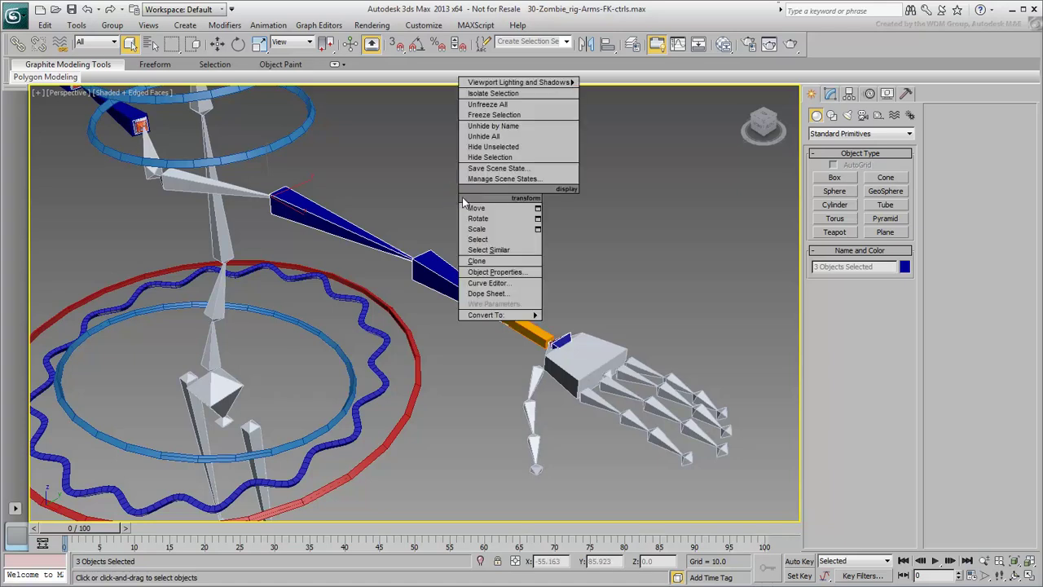
{"action": "left_click", "coordinate": [492, 93]}
{"action": "scroll", "coordinate": [461, 269], "scroll_direction": "down", "scroll_amount": 3}
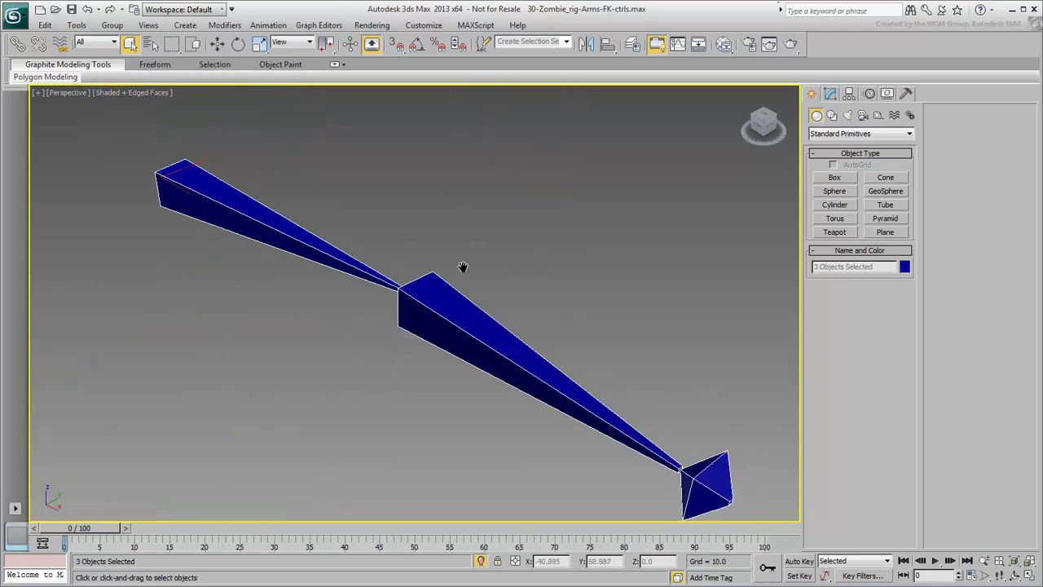
{"action": "middle_click_drag", "start_coordinate": [481, 290], "coordinate": [472, 279]}
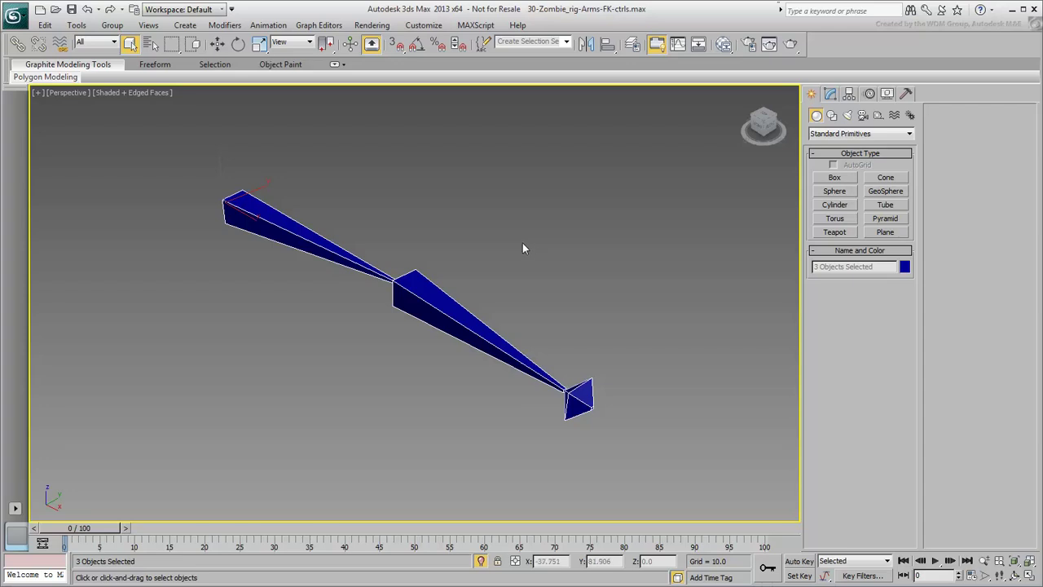
Draw a circle spline with a radius of about 5.6 beside the isolated arm bones
{"action": "left_click", "coordinate": [832, 115]}
{"action": "left_click", "coordinate": [834, 203]}
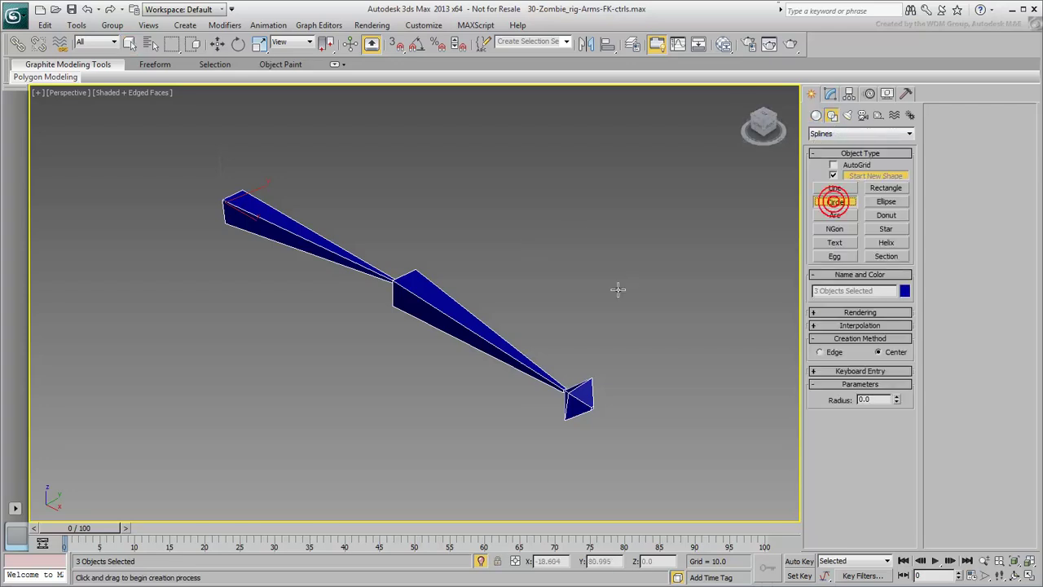
{"action": "left_click_drag", "start_coordinate": [592, 303], "coordinate": [629, 306]}
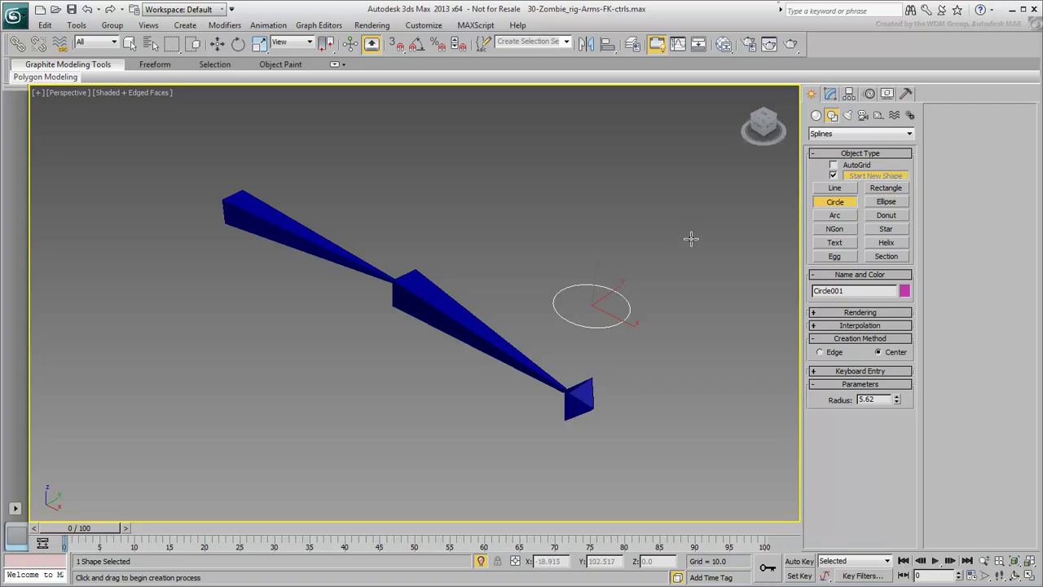
{"action": "right_click", "coordinate": [625, 298]}
Convert the circle to an Editable Spline and enable its rendering in the viewport
{"action": "right_click", "coordinate": [592, 305]}
{"action": "mouse_move", "coordinate": [632, 425]}
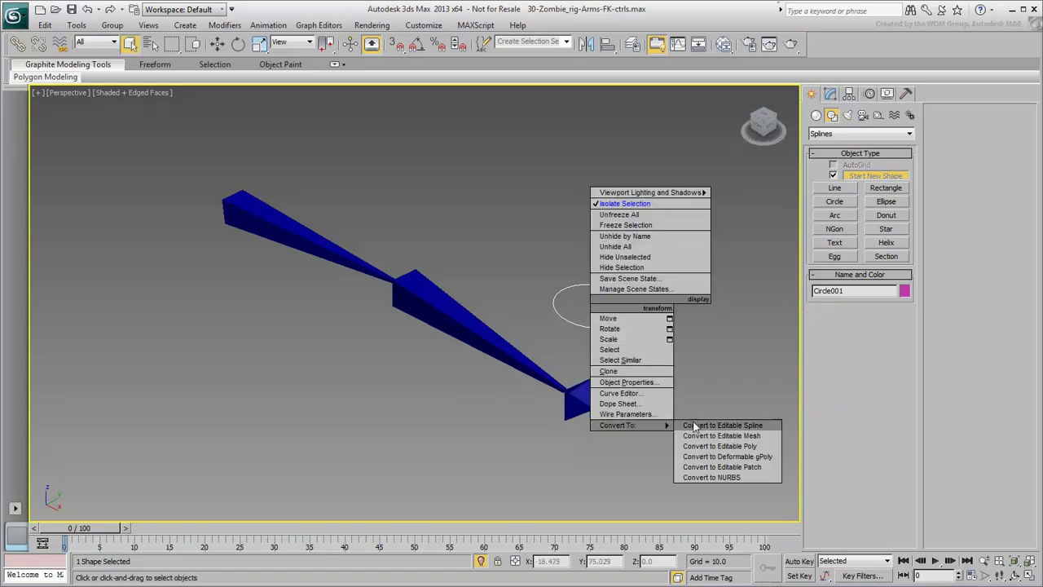
{"action": "left_click", "coordinate": [719, 426]}
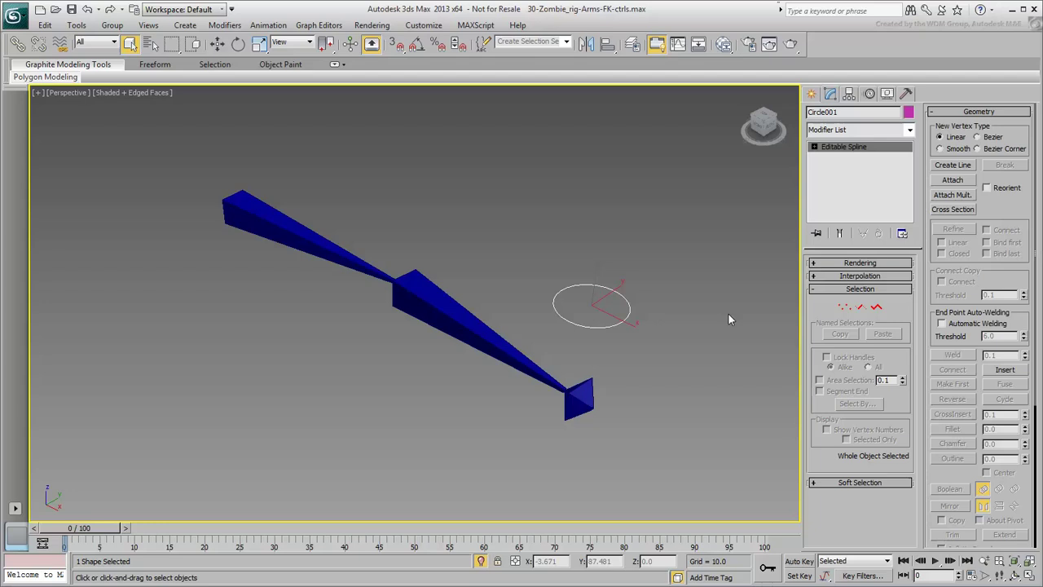
{"action": "left_click", "coordinate": [851, 264]}
{"action": "left_click", "coordinate": [829, 287]}
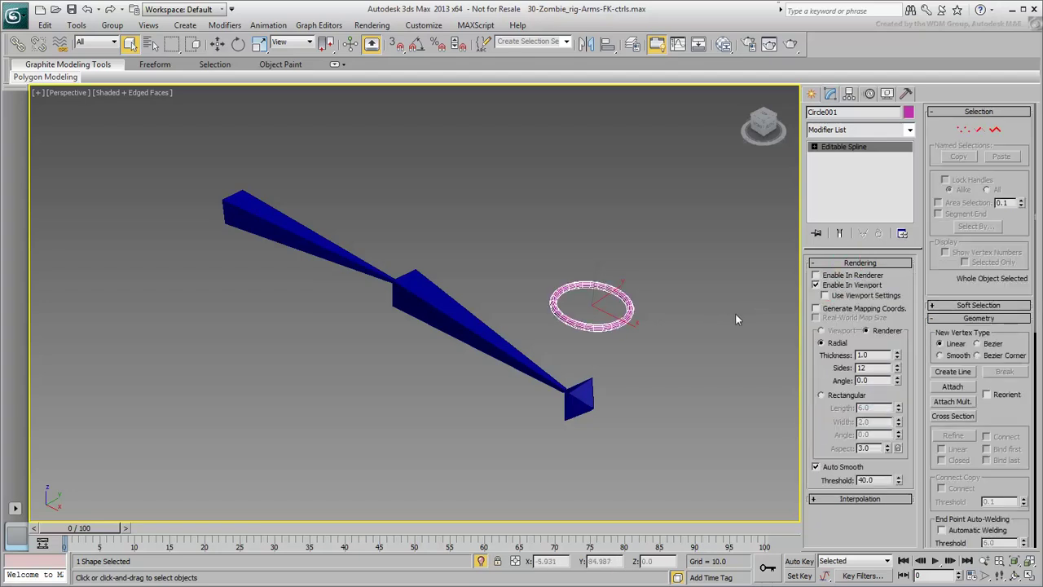
Clone the circle's spline by rotating it with angle snap, forming a ball of three crossing rings within the same shape
{"action": "left_click", "coordinate": [814, 146]}
{"action": "left_click", "coordinate": [837, 178]}
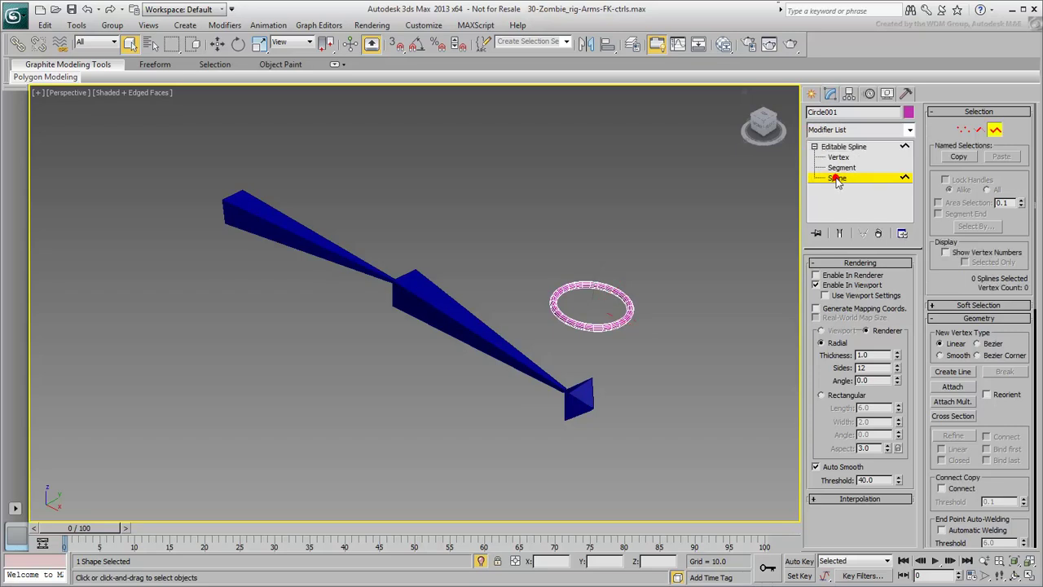
{"action": "left_click_drag", "start_coordinate": [669, 236], "coordinate": [603, 301]}
{"action": "right_click", "coordinate": [593, 298]}
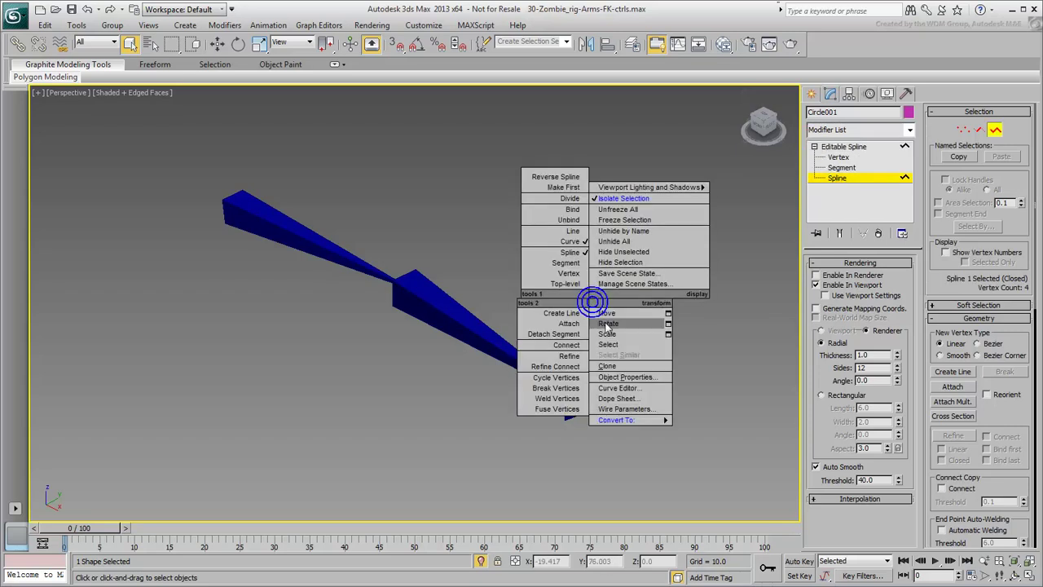
{"action": "left_click", "coordinate": [610, 319]}
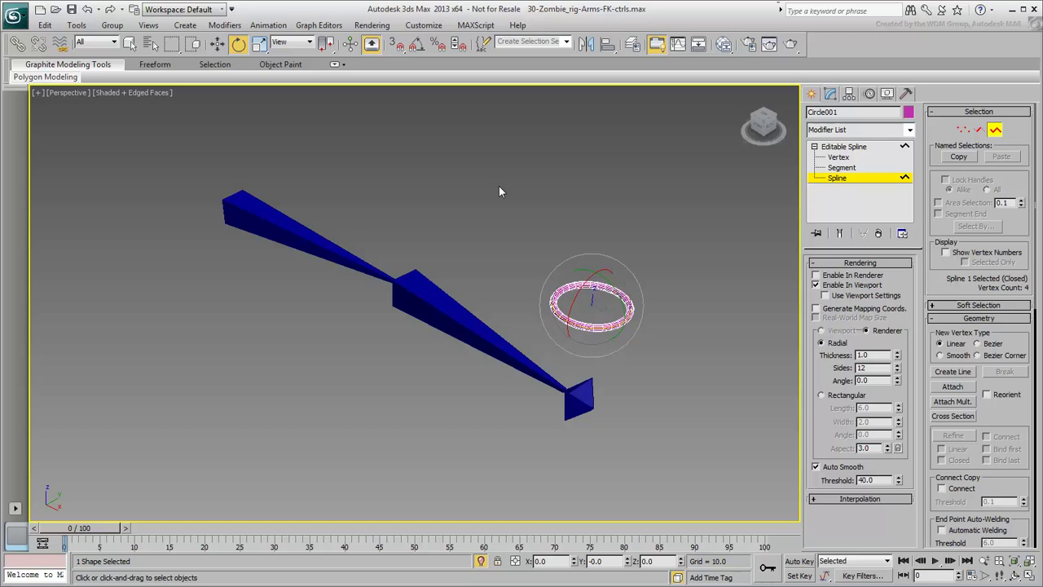
{"action": "left_click", "coordinate": [416, 46]}
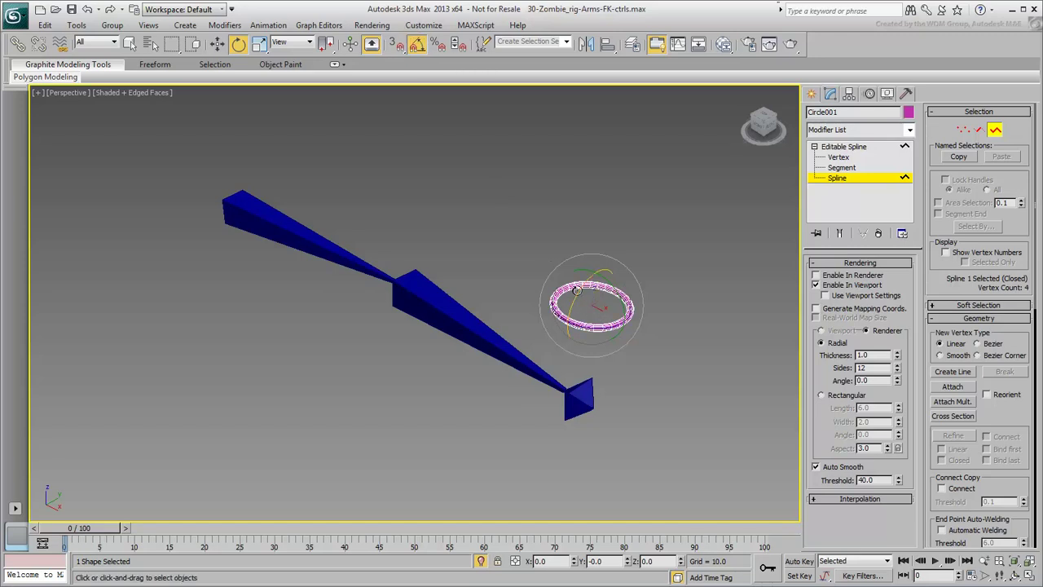
{"action": "left_click_drag", "start_coordinate": [579, 291], "coordinate": [640, 332], "text": "shift"}
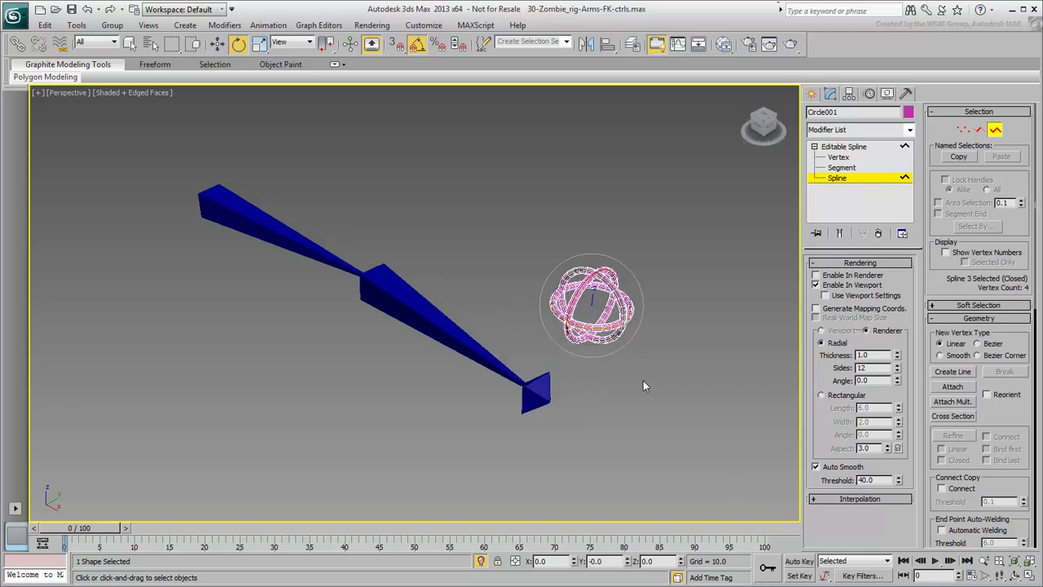
{"action": "key", "text": "a"}
{"action": "left_click", "coordinate": [841, 179]}
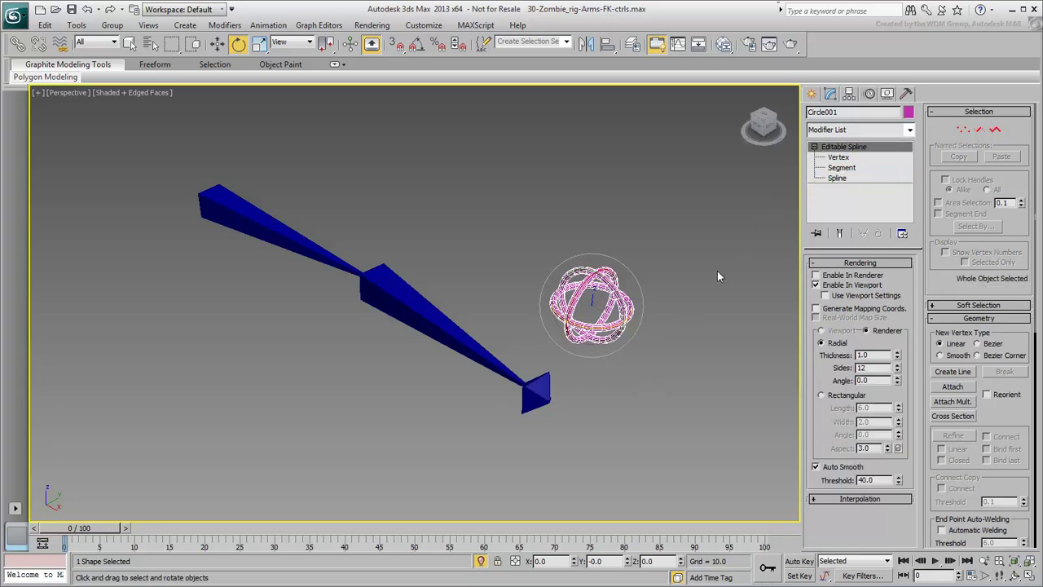
Rename the ring shape zombie_l_Shoulder_FK_ctrl and align its position and orientation on all axes to the upper arm bone's pivot point
{"action": "double_click", "coordinate": [854, 112]}
{"action": "type", "text": "zombie_l_Shoulder_FK_ctrl"}
{"action": "left_click", "coordinate": [608, 50]}
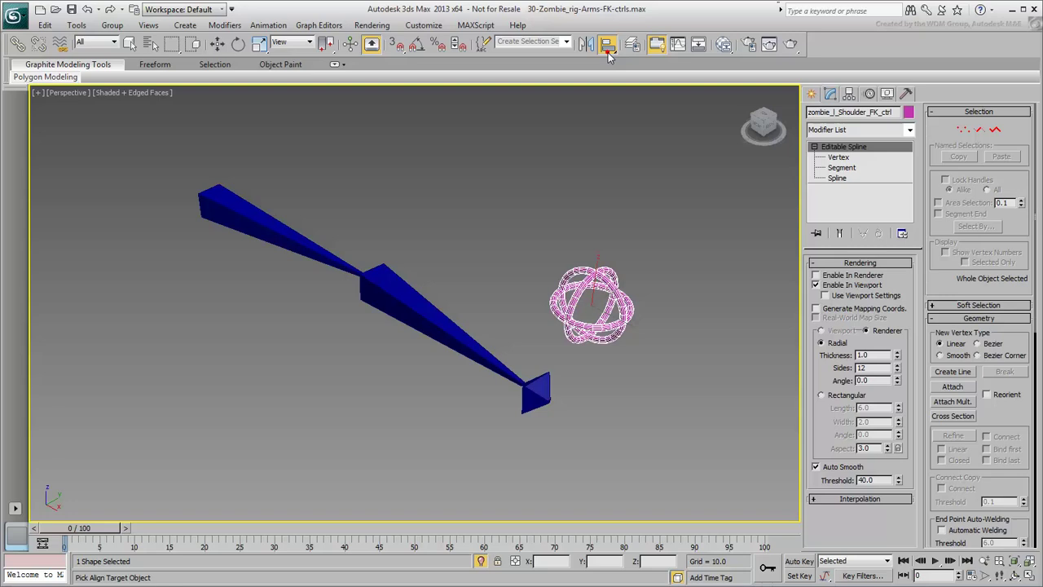
{"action": "left_click", "coordinate": [234, 214]}
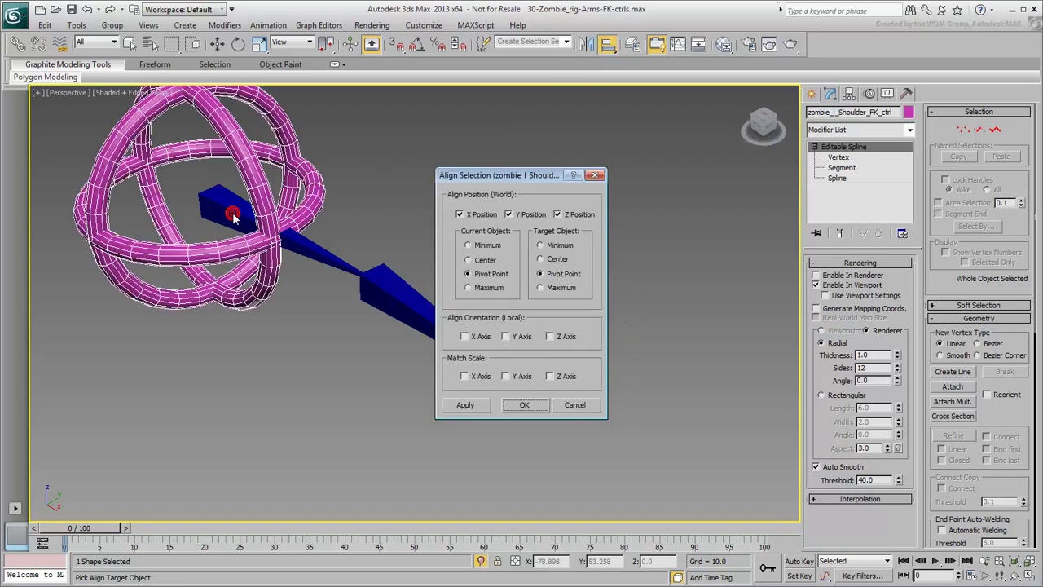
{"action": "left_click", "coordinate": [479, 337]}
{"action": "left_click", "coordinate": [516, 338]}
{"action": "left_click", "coordinate": [562, 337]}
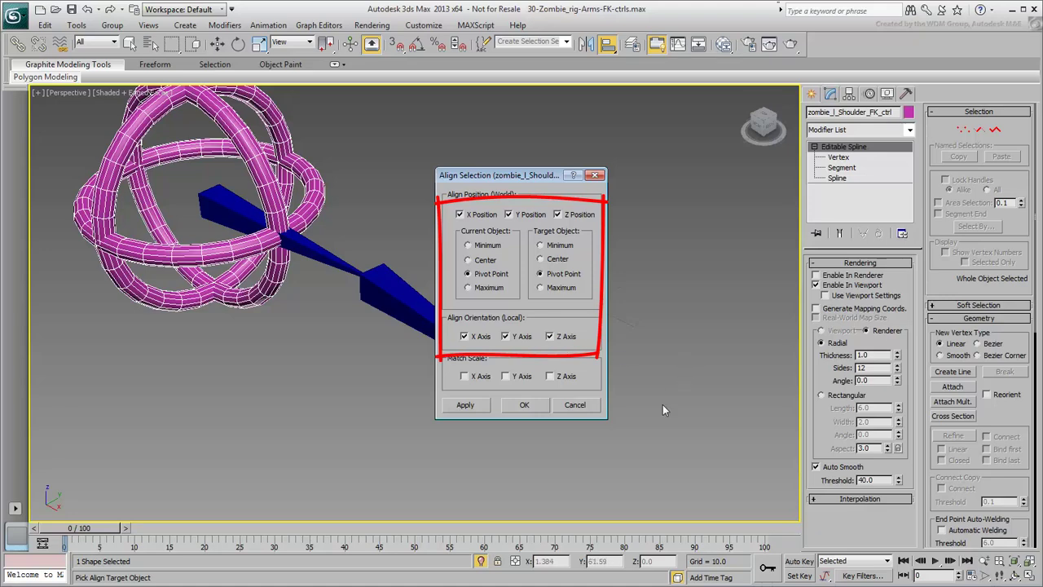
{"action": "left_click", "coordinate": [522, 405]}
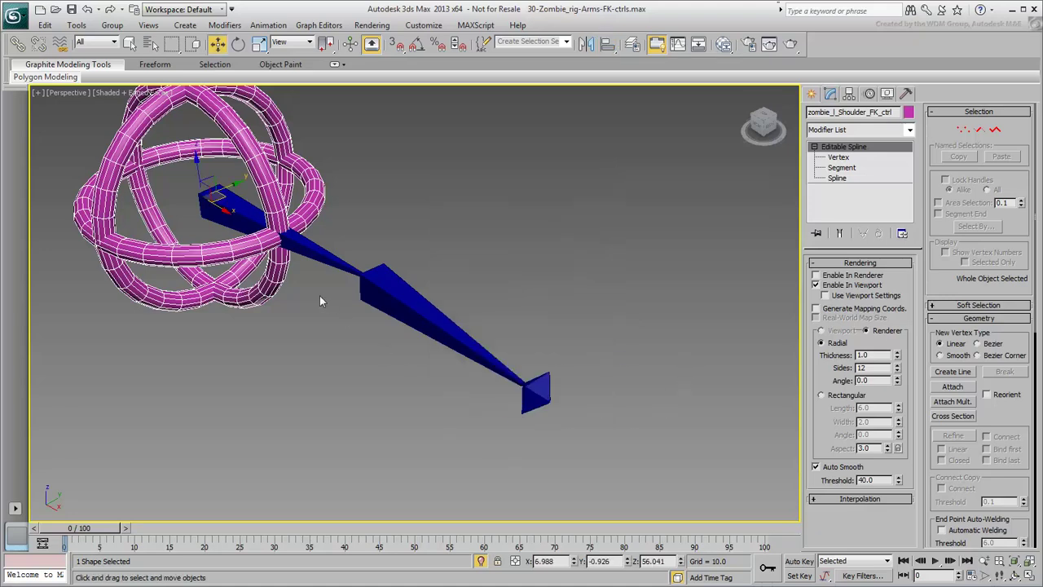
Select all three splines of the shoulder control and scale them down uniformly around a common transform center
{"action": "scroll", "coordinate": [330, 297], "scroll_direction": "down", "scroll_amount": 3}
{"action": "middle_click_drag", "start_coordinate": [321, 318], "coordinate": [391, 369]}
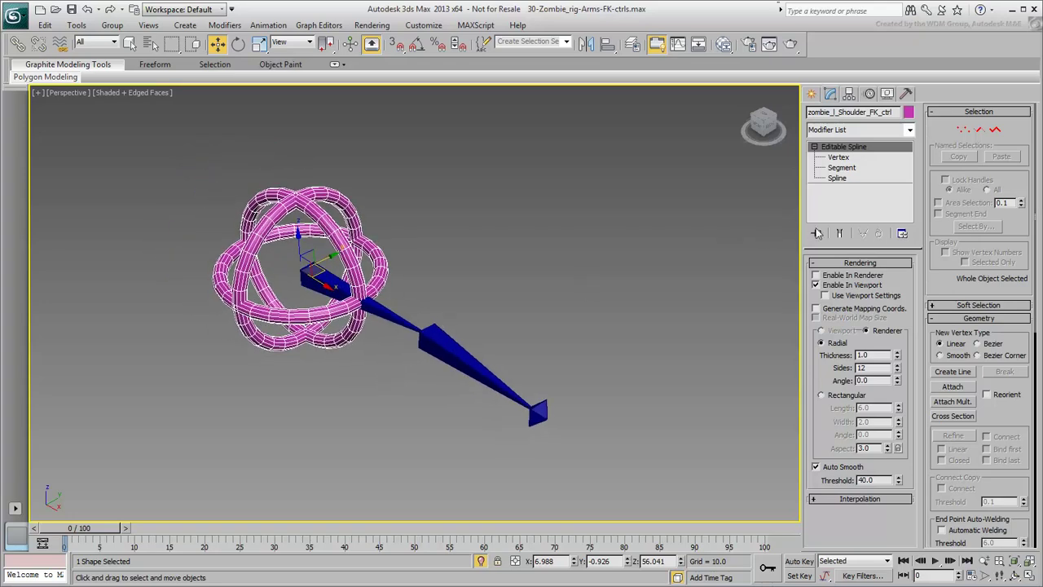
{"action": "left_click", "coordinate": [841, 178]}
{"action": "left_click_drag", "start_coordinate": [426, 145], "coordinate": [177, 393]}
{"action": "right_click", "coordinate": [193, 272]}
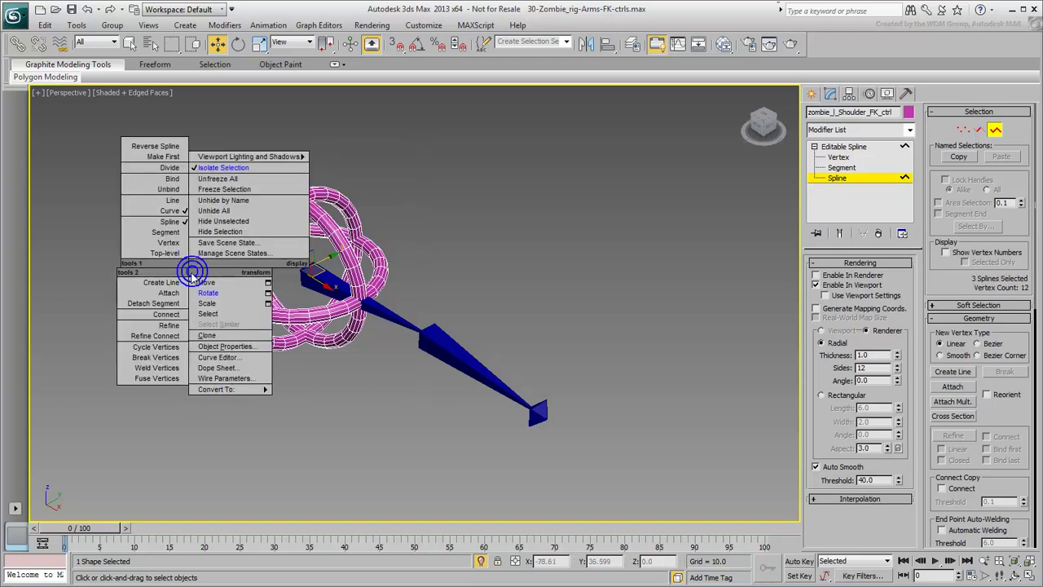
{"action": "left_click", "coordinate": [207, 303]}
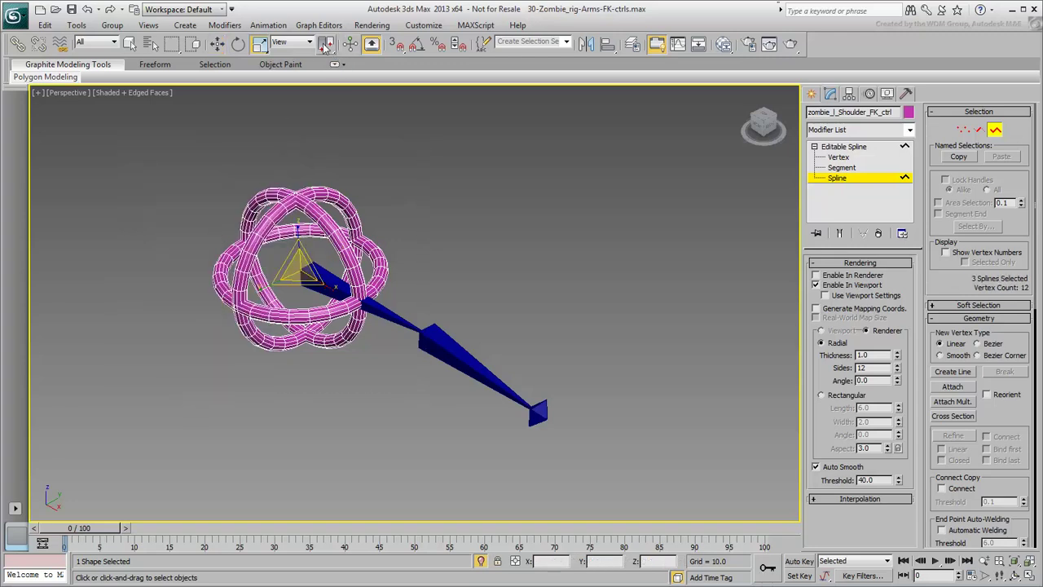
{"action": "left_click_drag", "start_coordinate": [326, 43], "coordinate": [326, 86]}
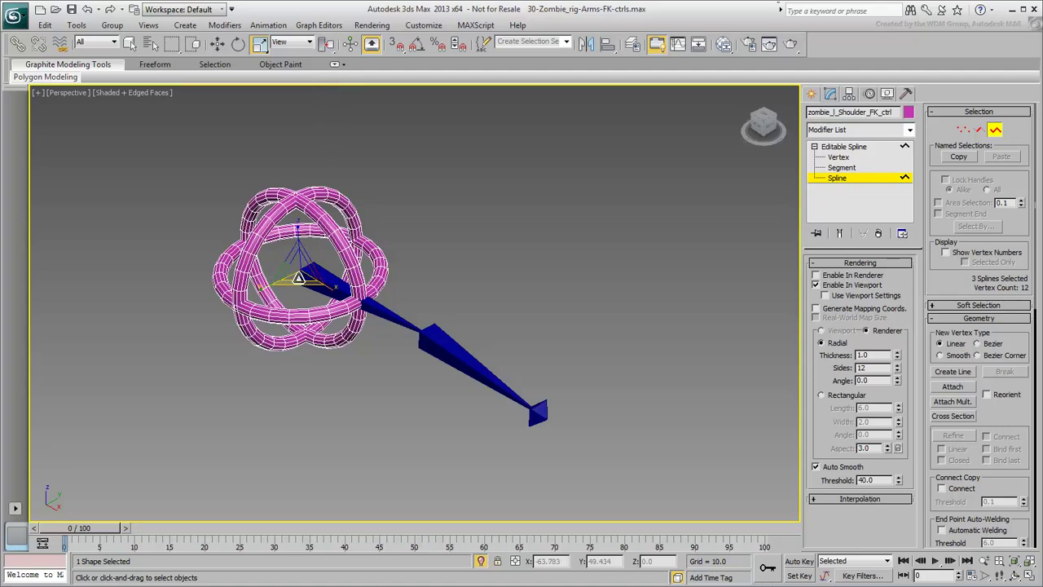
{"action": "left_click_drag", "start_coordinate": [299, 273], "coordinate": [296, 309]}
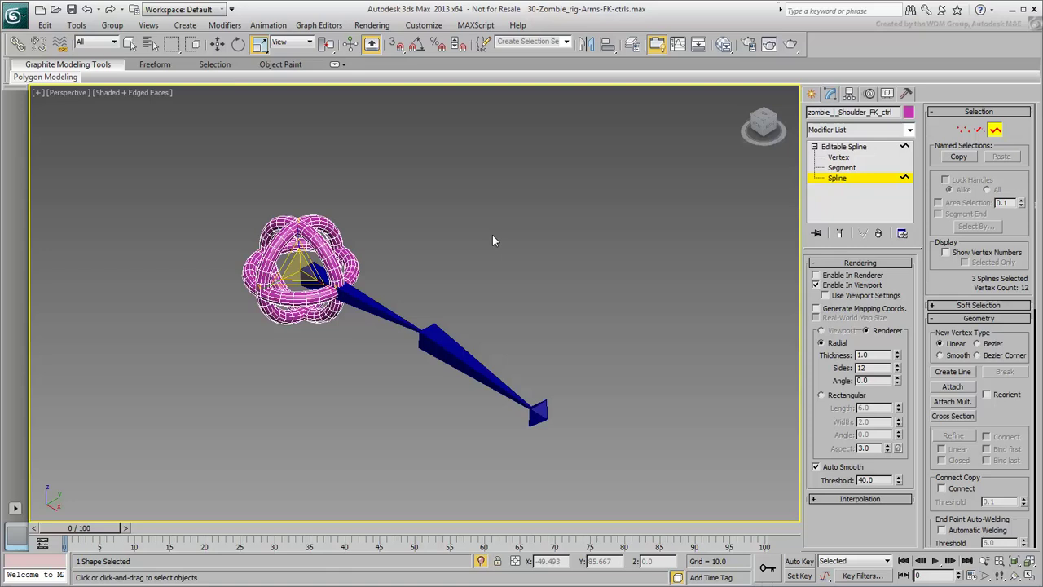
With the character geometry temporarily unhidden, scale the control's splines down slightly more to fit the shoulder
{"action": "left_click", "coordinate": [887, 94]}
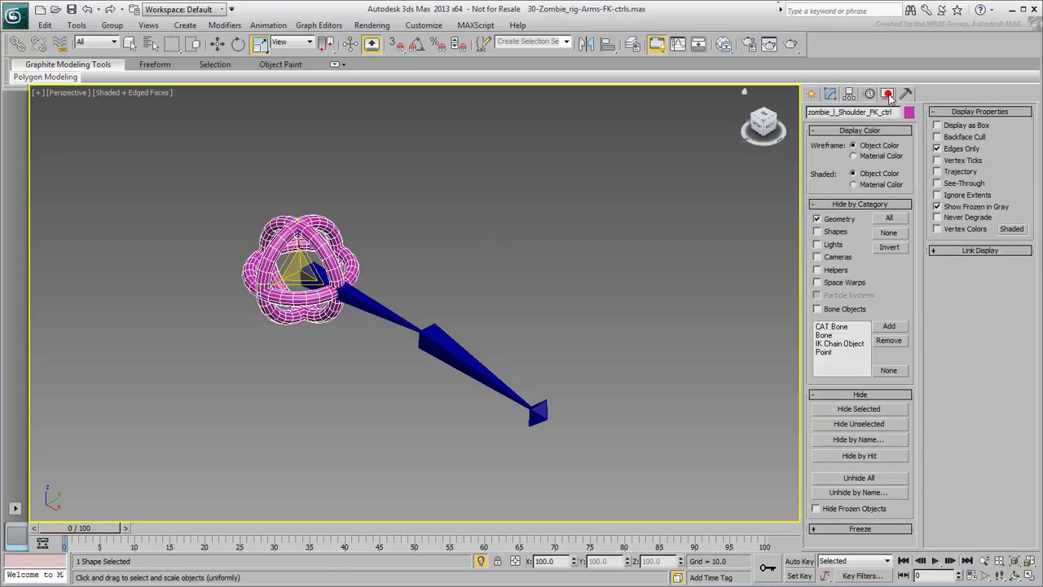
{"action": "left_click", "coordinate": [830, 220]}
{"action": "left_click", "coordinate": [831, 93]}
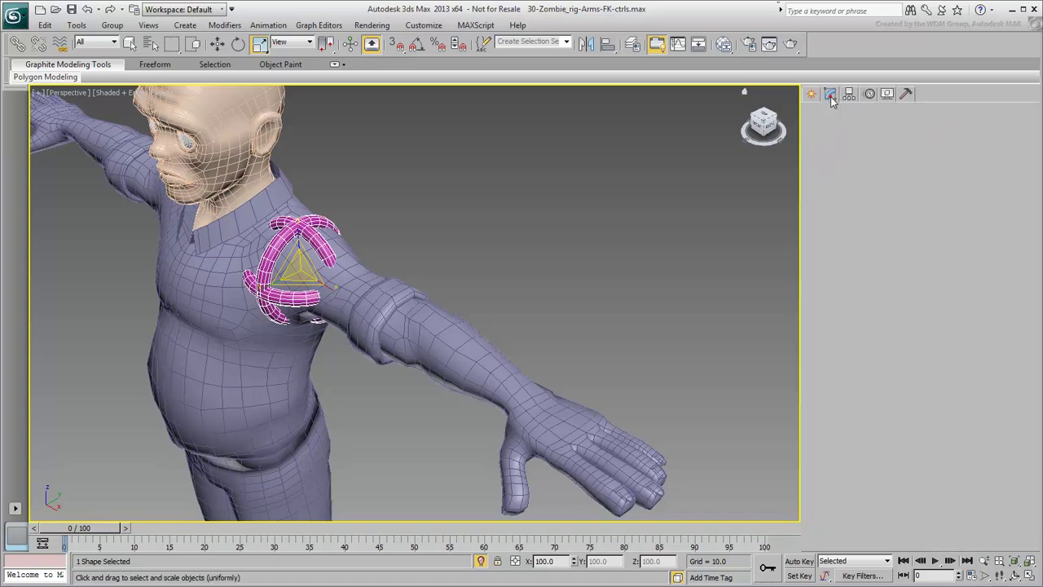
{"action": "left_click", "coordinate": [837, 177]}
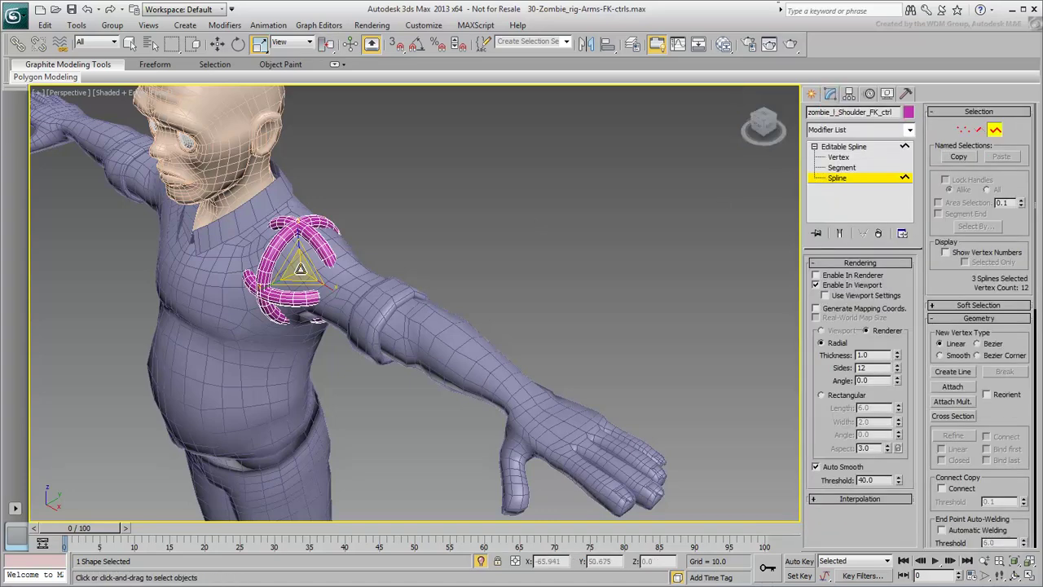
{"action": "left_click_drag", "start_coordinate": [299, 275], "coordinate": [299, 284]}
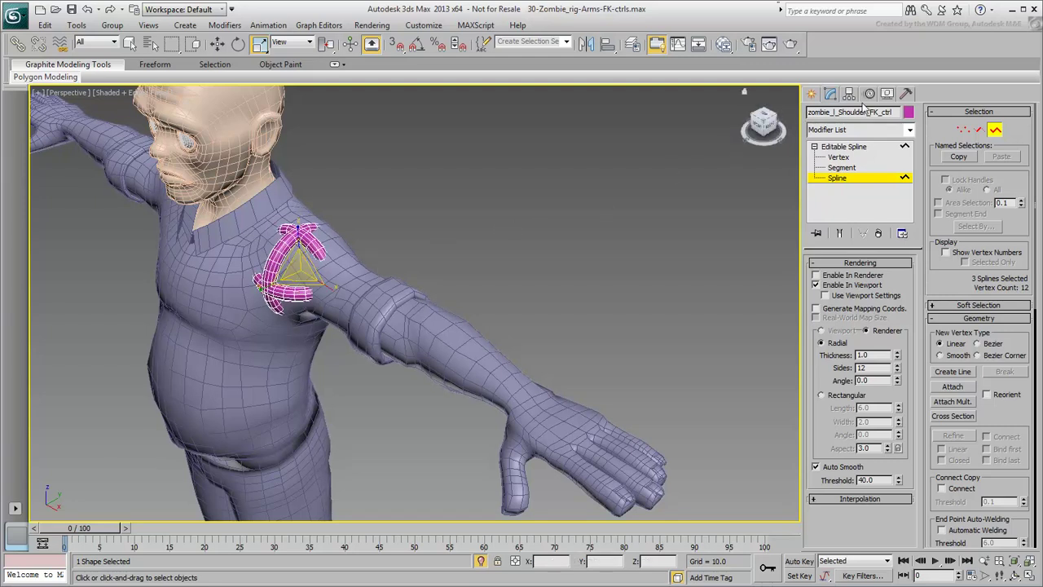
{"action": "left_click", "coordinate": [888, 94]}
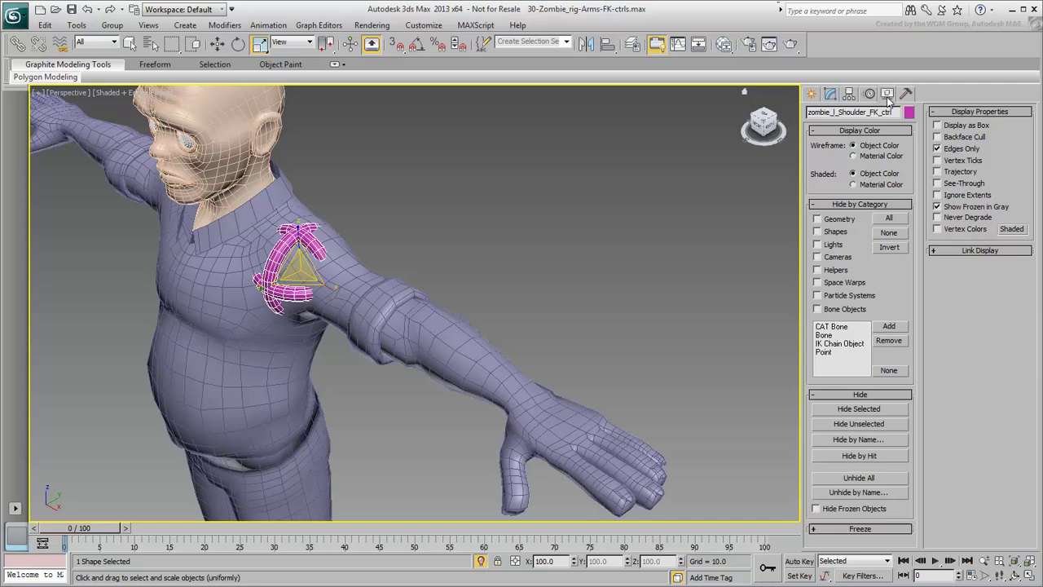
{"action": "left_click", "coordinate": [817, 218]}
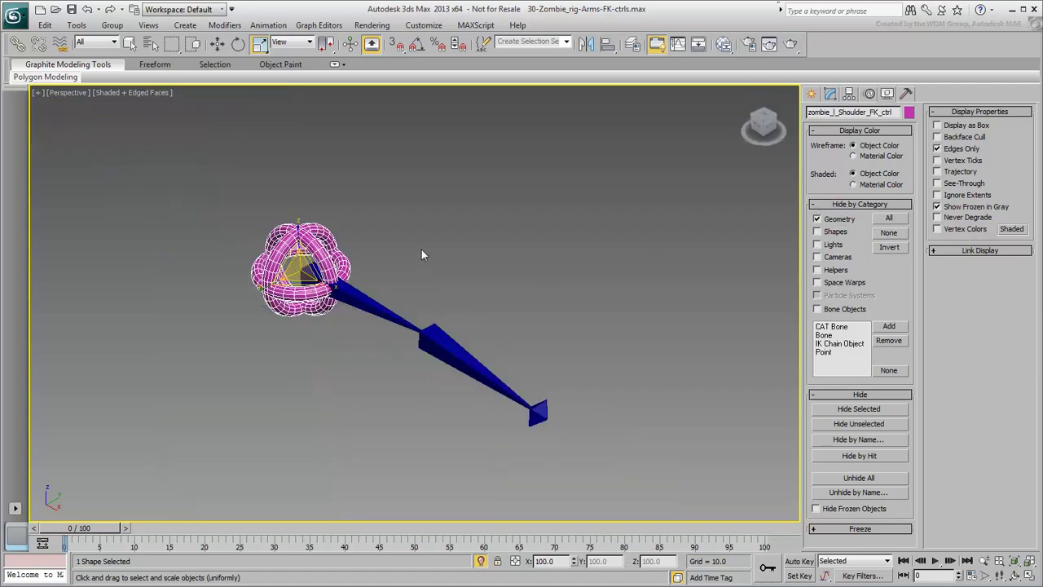
Set the shoulder control's radial rendering thickness to 0.3 and its sides to 4
{"action": "left_click", "coordinate": [830, 94]}
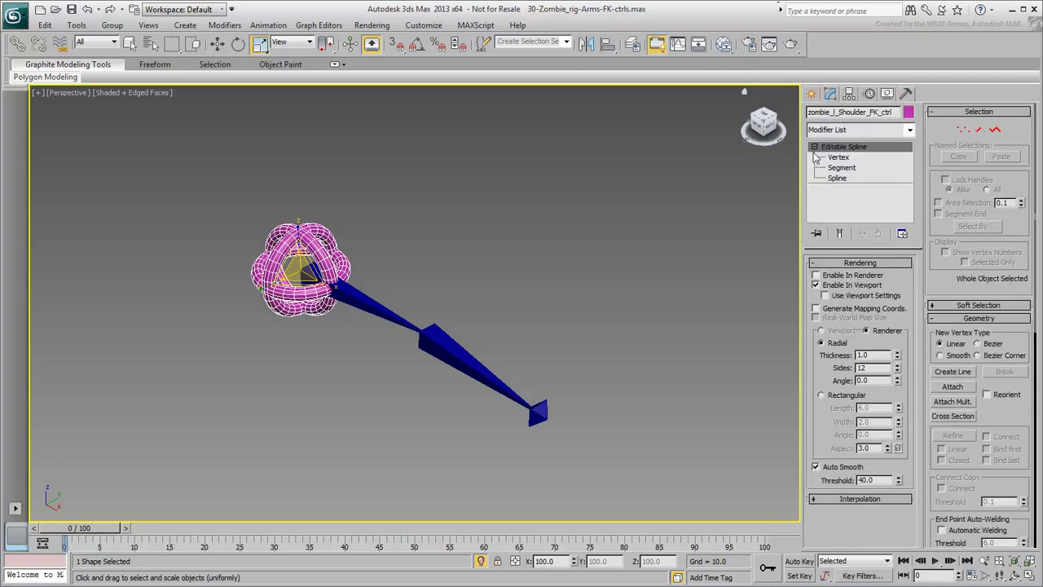
{"action": "double_click", "coordinate": [868, 355]}
{"action": "type", "text": "0.3"}
{"action": "key", "text": "Return"}
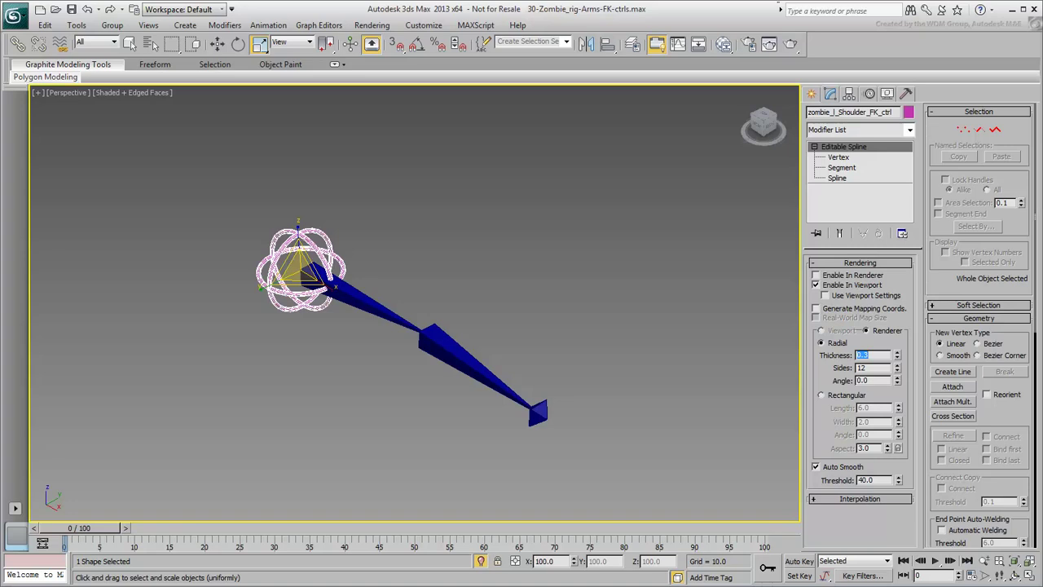
{"action": "key", "text": "Tab"}
{"action": "type", "text": "6"}
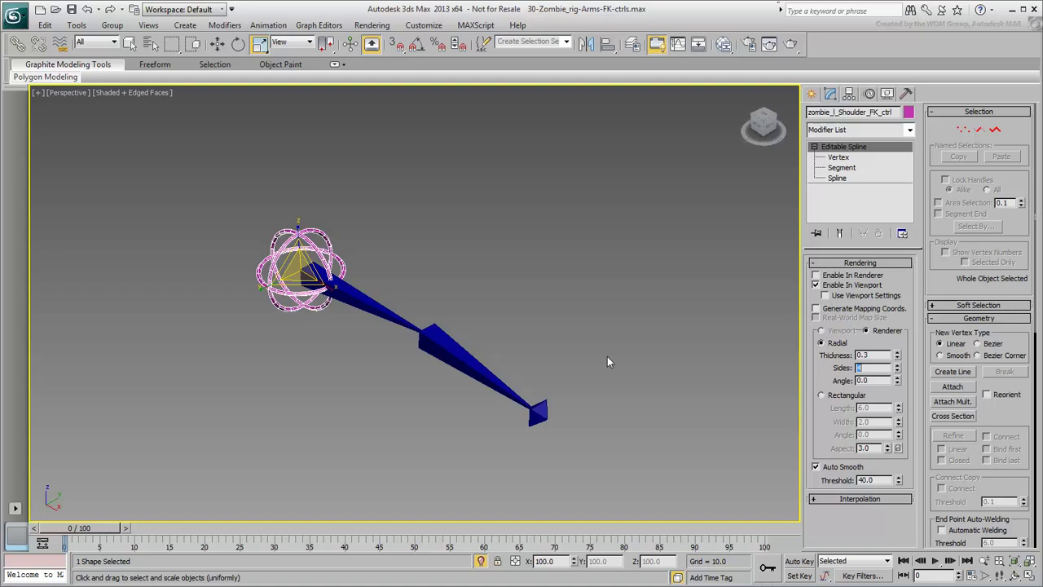
Set the shoulder control's interpolation steps to 4 and deselect the control
{"action": "left_click", "coordinate": [825, 498]}
{"action": "double_click", "coordinate": [856, 512]}
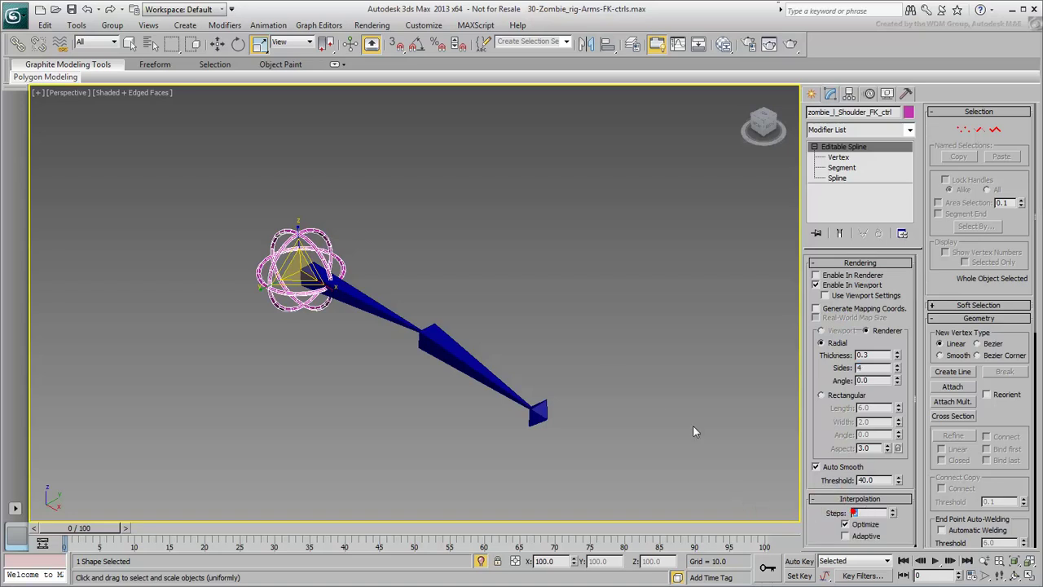
{"action": "type", "text": "4"}
{"action": "key", "text": "Return"}
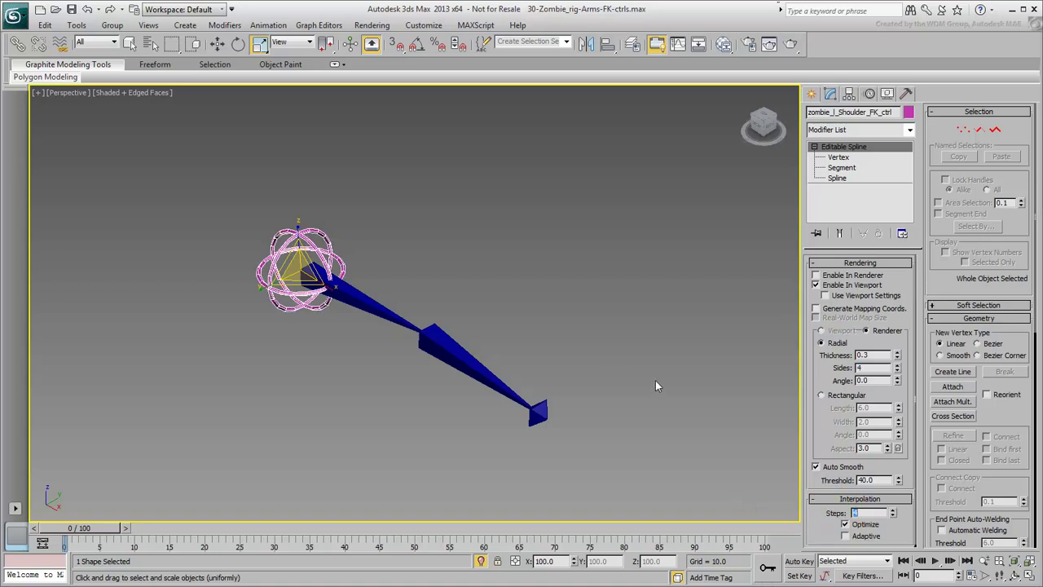
{"action": "left_click", "coordinate": [517, 298]}
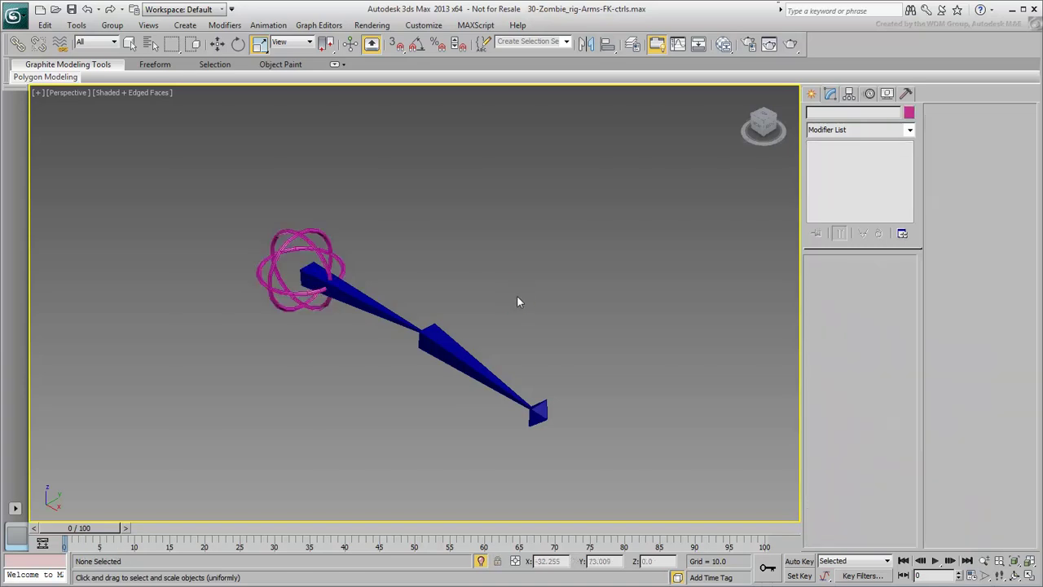
Change the shoulder control's object color to dark blue from the AutoCAD ACI palette
{"action": "left_click_drag", "start_coordinate": [352, 190], "coordinate": [277, 241]}
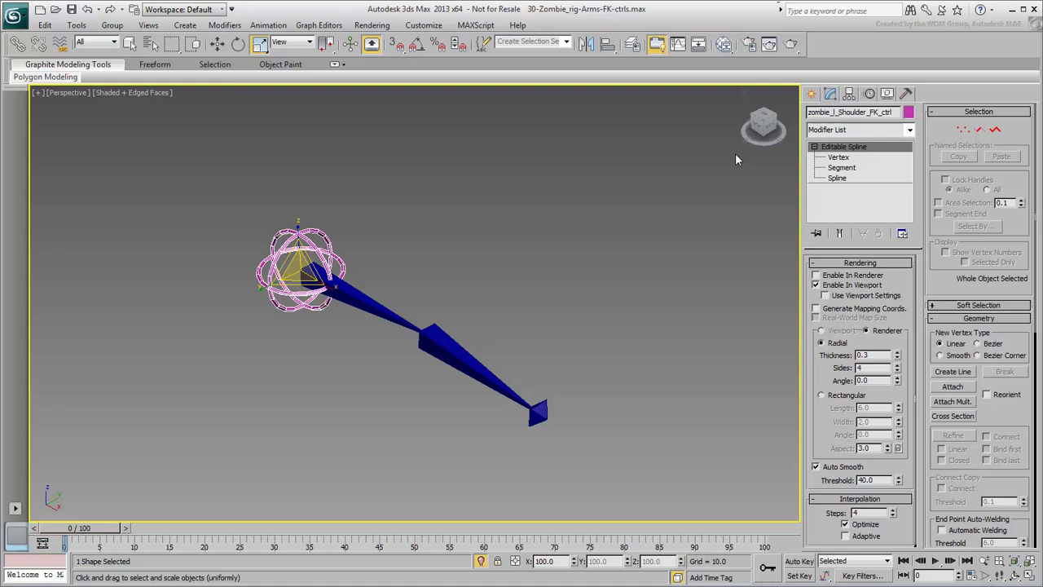
{"action": "left_click", "coordinate": [908, 111]}
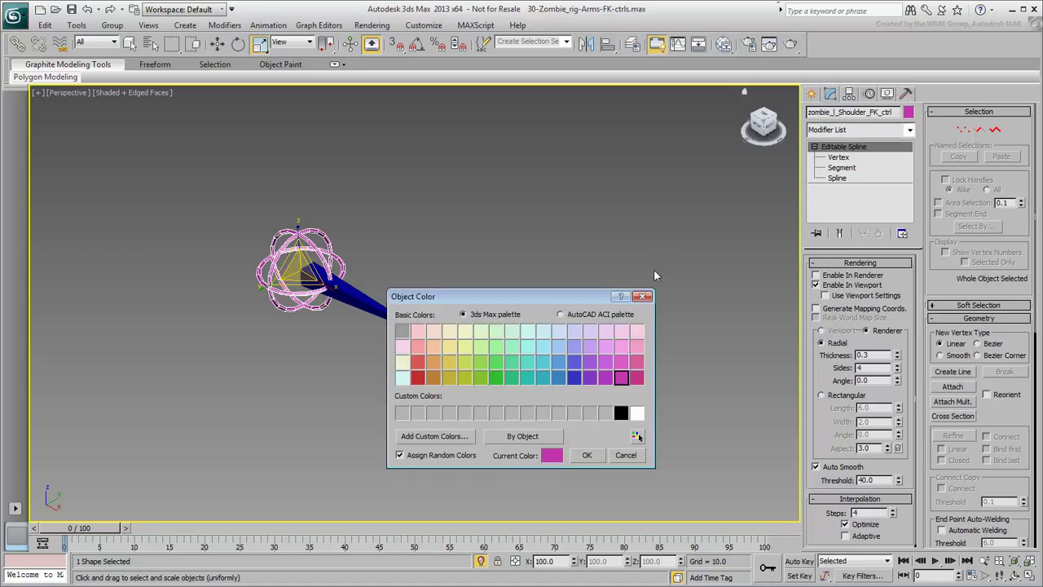
{"action": "left_click", "coordinate": [569, 316]}
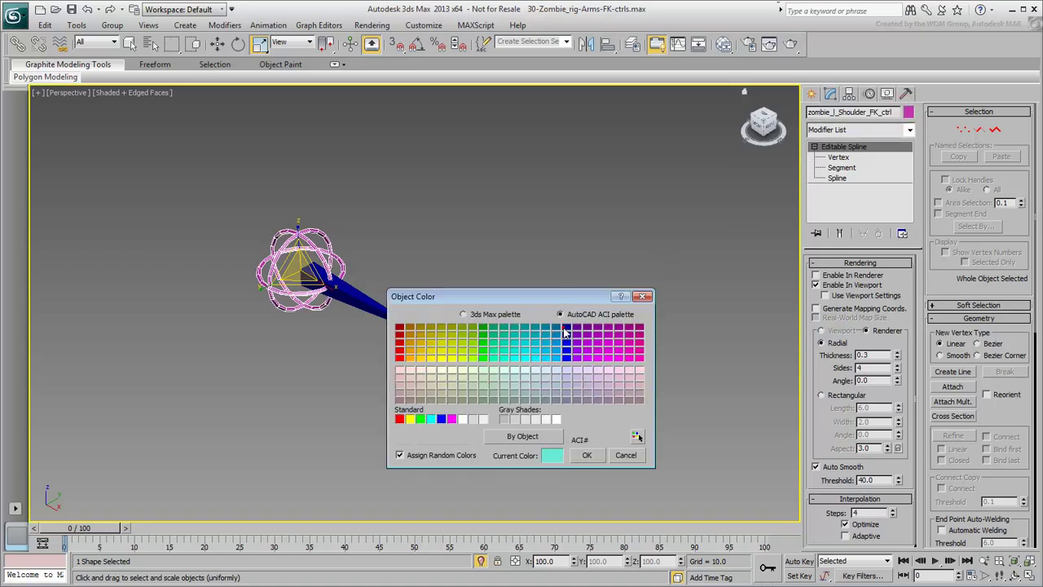
{"action": "left_click", "coordinate": [567, 327]}
{"action": "left_click", "coordinate": [586, 458]}
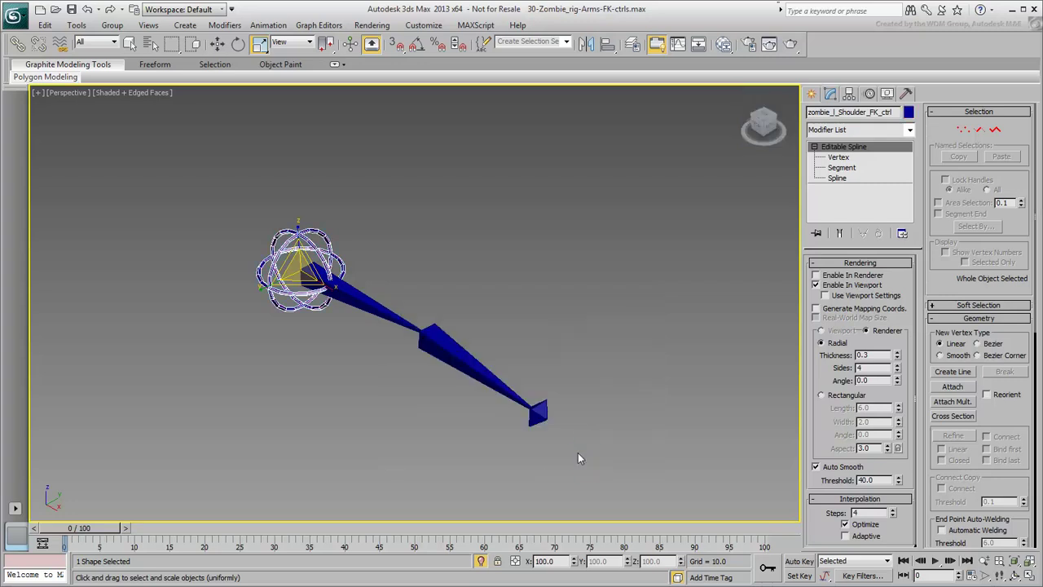
{"action": "left_click", "coordinate": [522, 291]}
Clone the shoulder control beside the arm as a copy named zombie_l_Elbow_FK_ctrl
{"action": "middle_click_drag", "start_coordinate": [454, 288], "coordinate": [464, 288]}
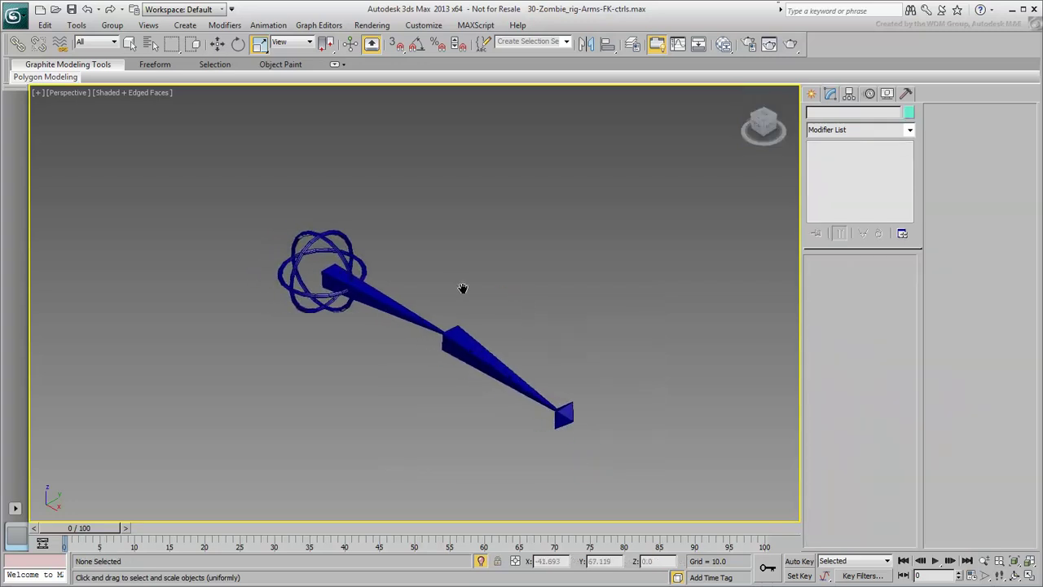
{"action": "left_click_drag", "start_coordinate": [386, 176], "coordinate": [285, 245]}
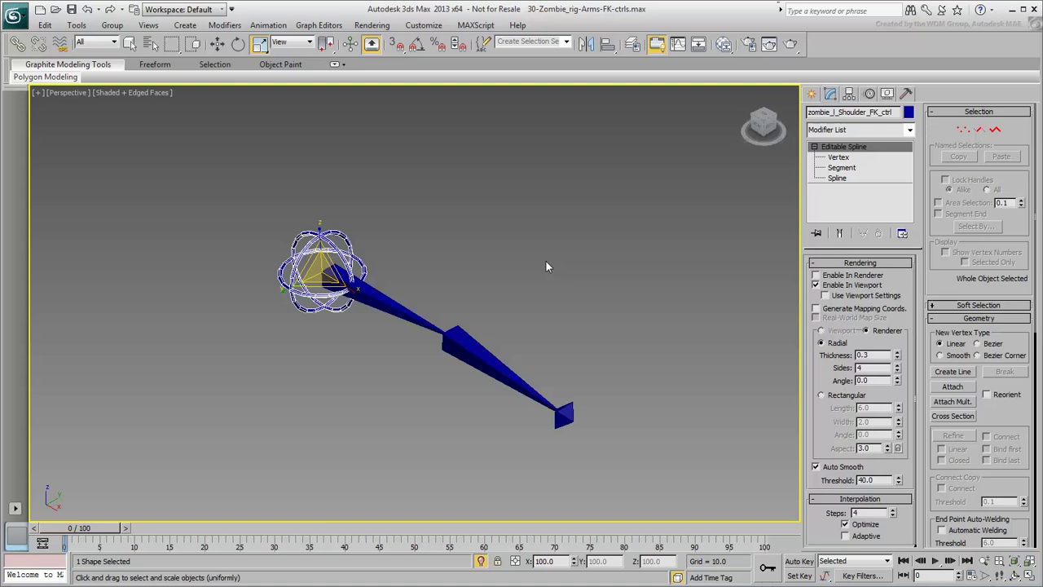
{"action": "right_click", "coordinate": [549, 265]}
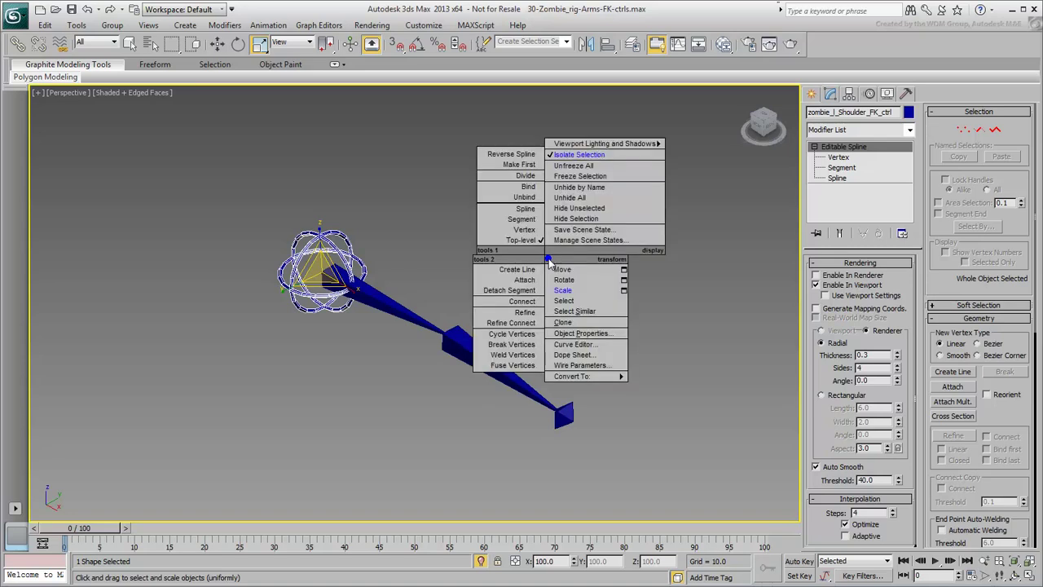
{"action": "left_click", "coordinate": [560, 267]}
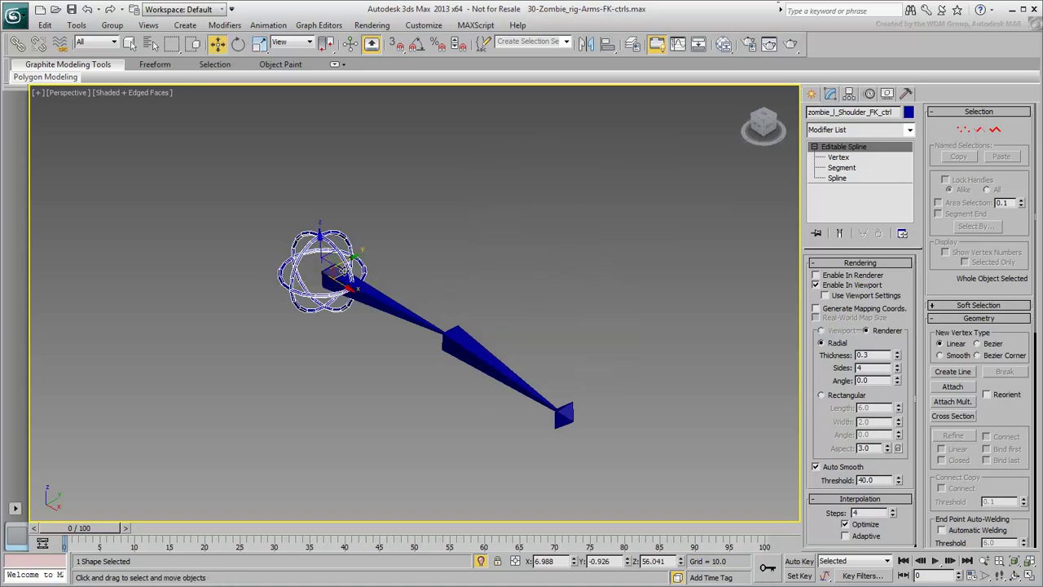
{"action": "left_click_drag", "start_coordinate": [341, 273], "coordinate": [513, 283], "text": "shift"}
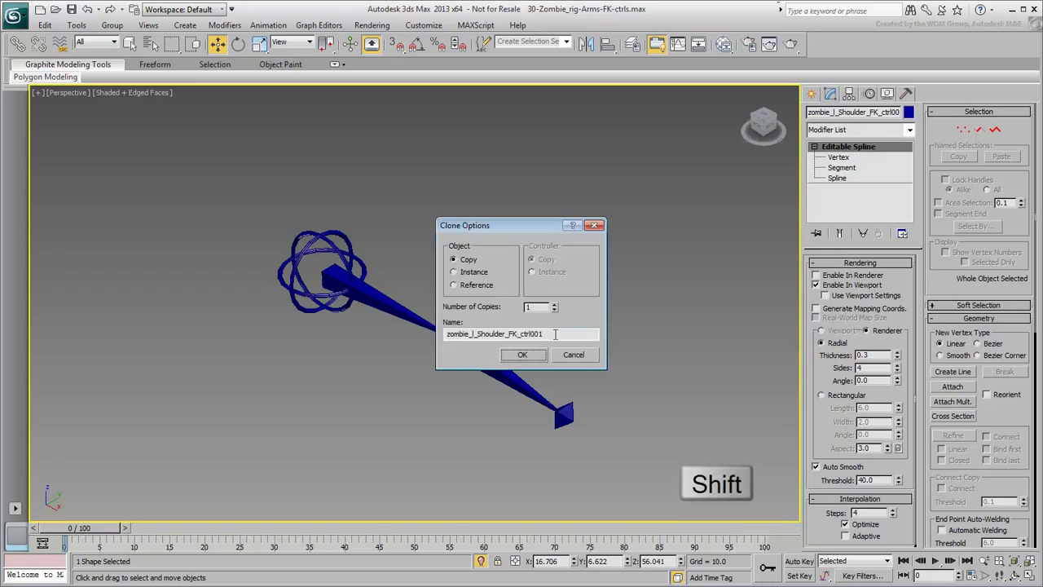
{"action": "left_click", "coordinate": [554, 333]}
{"action": "key", "text": "BackSpace"}
{"action": "key", "text": "BackSpace"}
{"action": "key", "text": "BackSpace"}
{"action": "left_click_drag", "start_coordinate": [506, 333], "coordinate": [478, 333]}
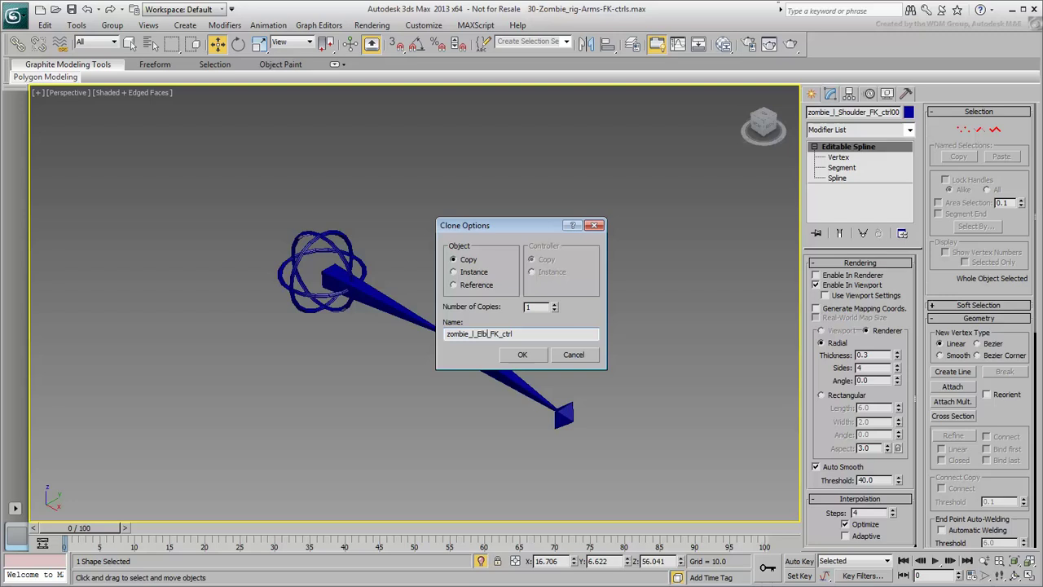
{"action": "left_click", "coordinate": [521, 355]}
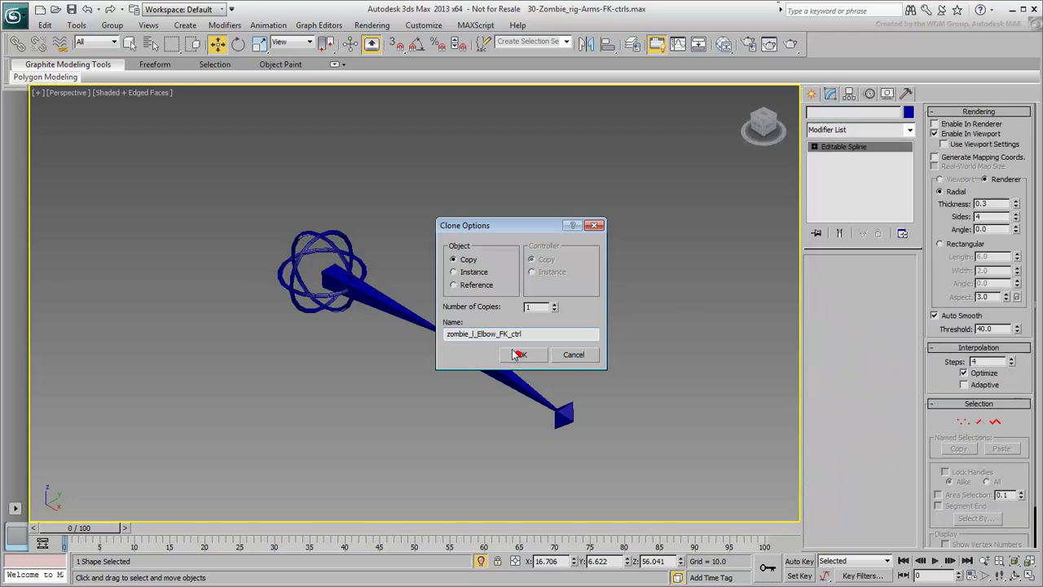
Align the elbow control to the forearm bone at the elbow joint
{"action": "left_click", "coordinate": [609, 50]}
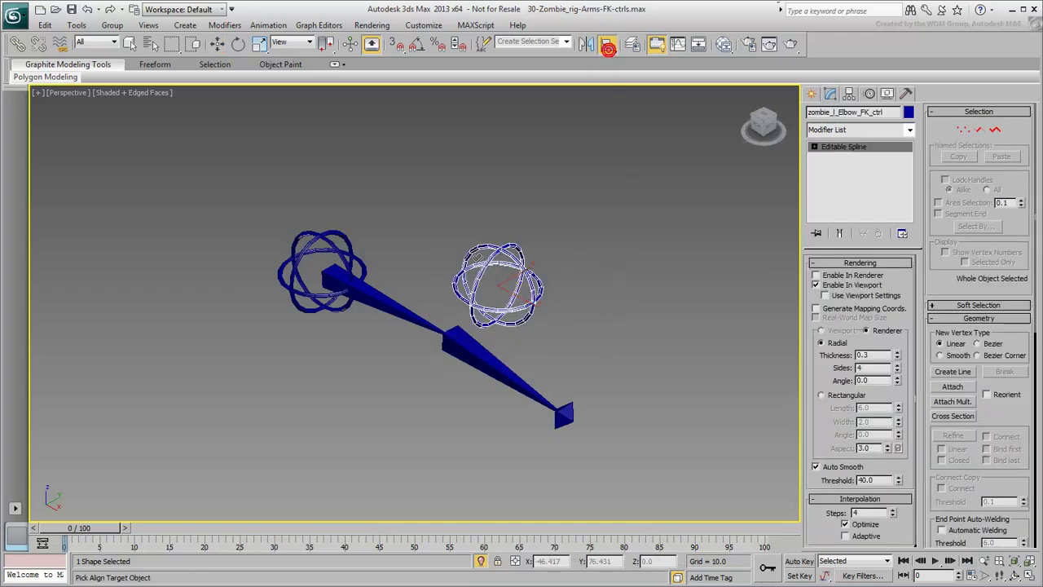
{"action": "left_click", "coordinate": [468, 355]}
{"action": "left_click", "coordinate": [522, 407]}
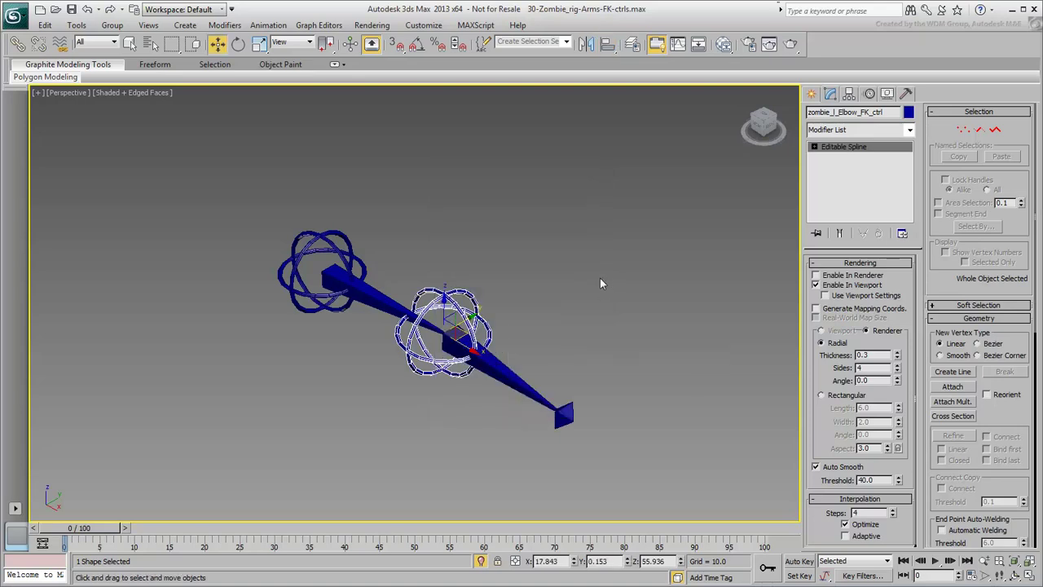
Clone the elbow control as a copy named zombie_l_Hand_FK_ctrl
{"action": "mouse_move", "coordinate": [481, 332]}
{"action": "left_mouse_down", "text": "shift"}
{"action": "mouse_move", "coordinate": [599, 324]}
{"action": "mouse_move", "coordinate": [597, 334]}
{"action": "left_mouse_up", "text": "shift"}
{"action": "left_click", "coordinate": [552, 333]}
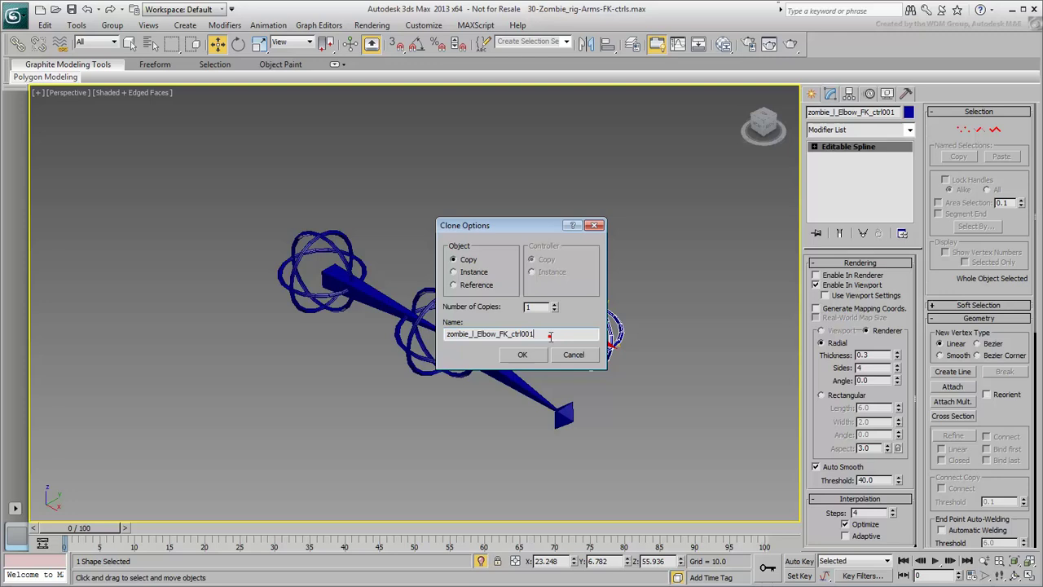
{"action": "key", "text": "BackSpace"}
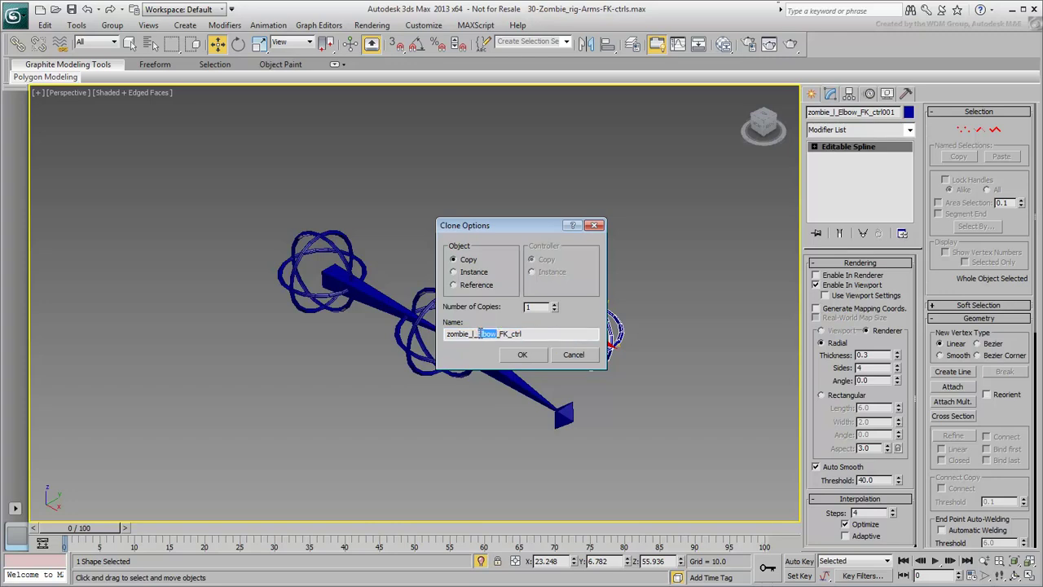
{"action": "type", "text": "Hand"}
{"action": "key", "text": "Return"}
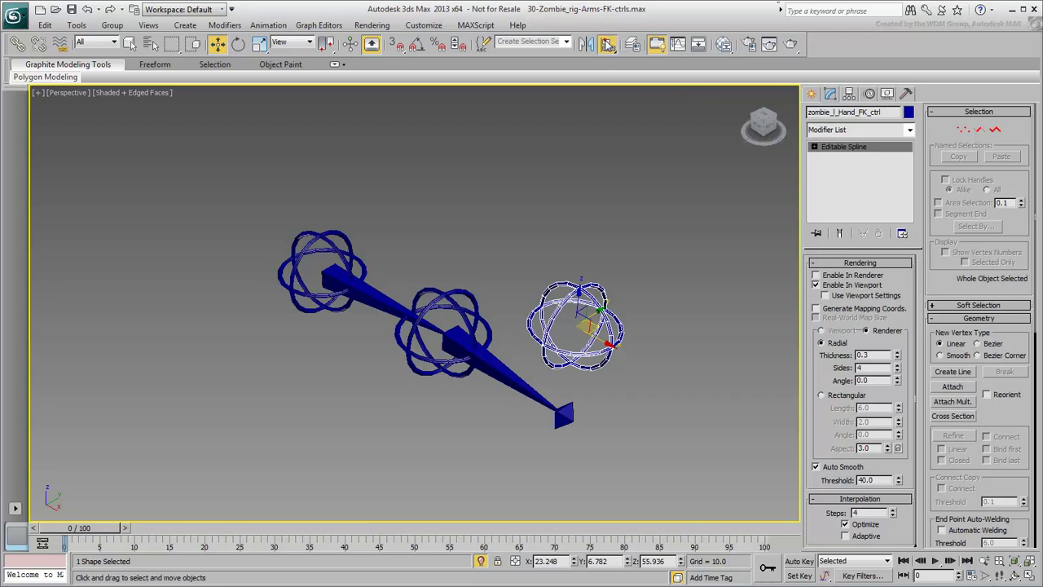
Align the hand control to the wrist bone, pivot to pivot, in X, Y and Z position and on all orientation axes
{"action": "left_click", "coordinate": [607, 44]}
{"action": "left_click", "coordinate": [565, 422]}
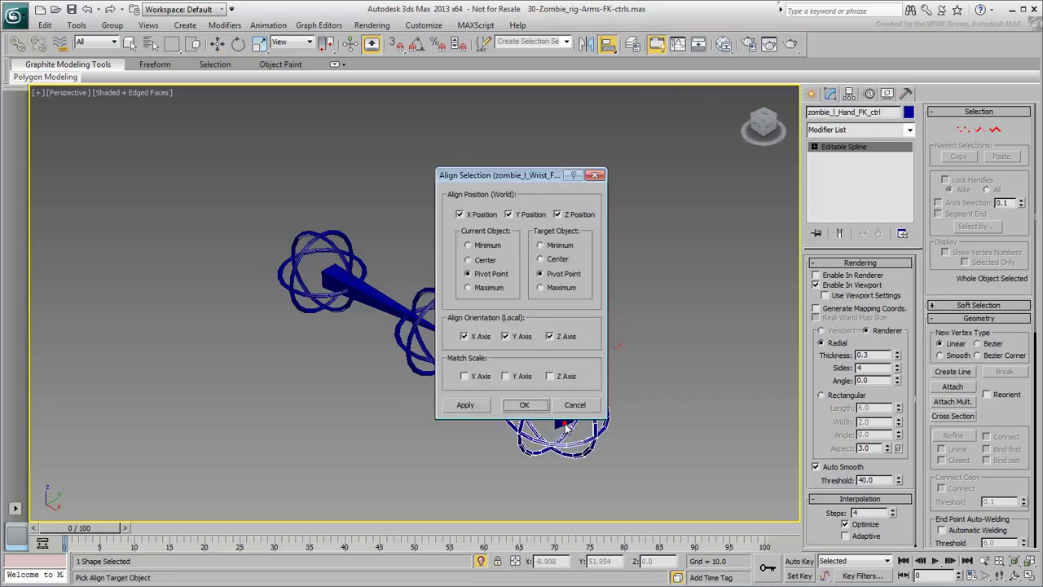
{"action": "left_click", "coordinate": [524, 406]}
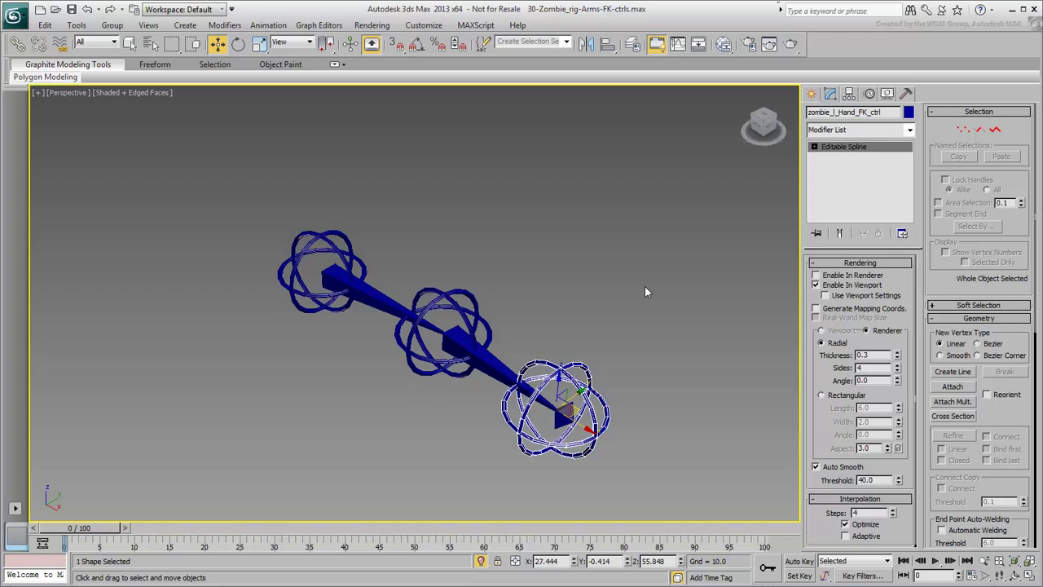
Unhide the character geometry and uniformly scale down all three splines of the hand control to fit the wrist
{"action": "left_click", "coordinate": [887, 94]}
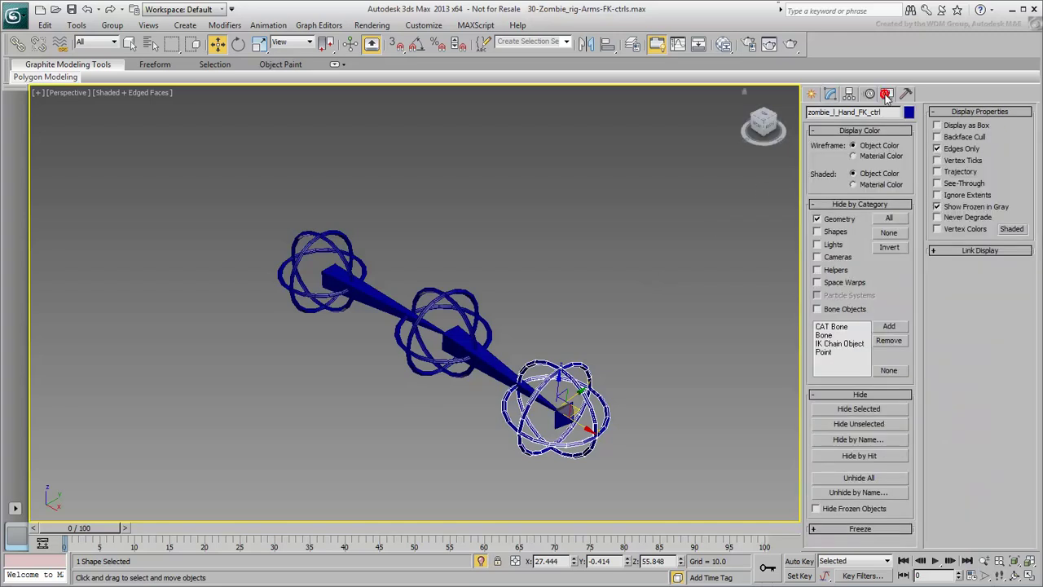
{"action": "left_click", "coordinate": [835, 219]}
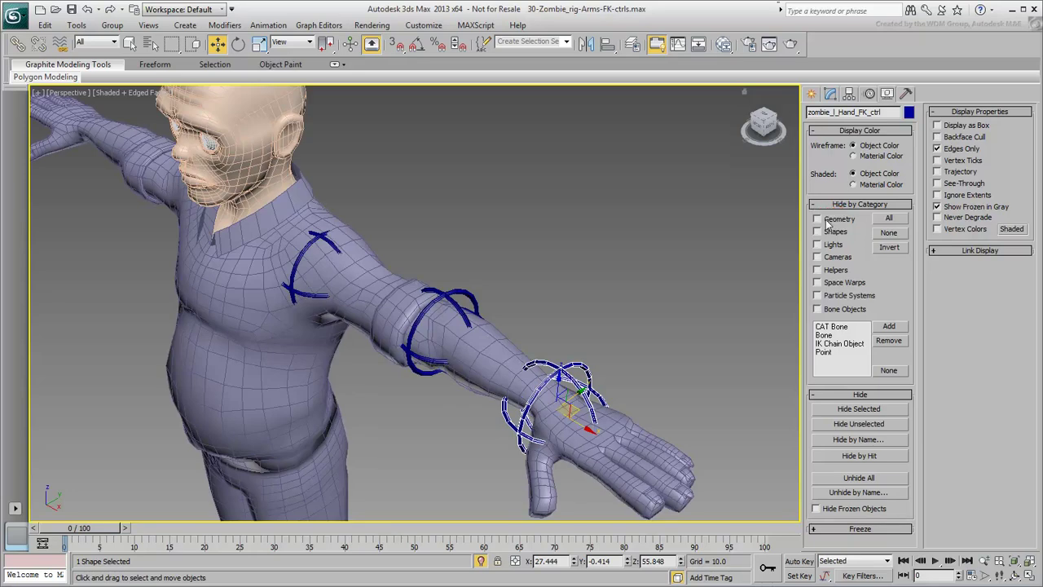
{"action": "left_click", "coordinate": [831, 94]}
{"action": "left_click", "coordinate": [814, 145]}
{"action": "left_click", "coordinate": [837, 178]}
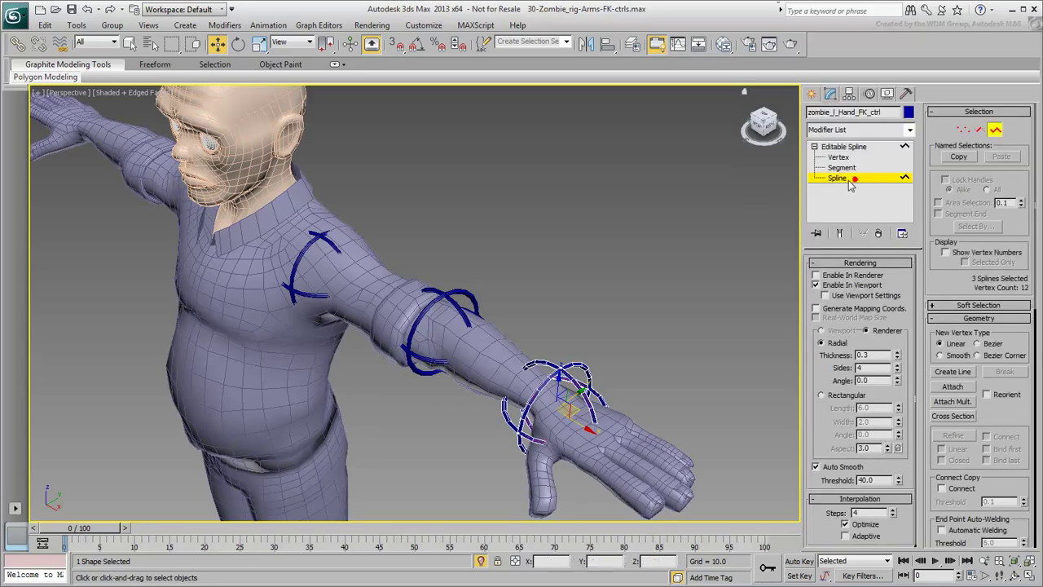
{"action": "left_click_drag", "start_coordinate": [706, 287], "coordinate": [471, 419]}
{"action": "right_click", "coordinate": [514, 414]}
{"action": "left_click", "coordinate": [538, 445]}
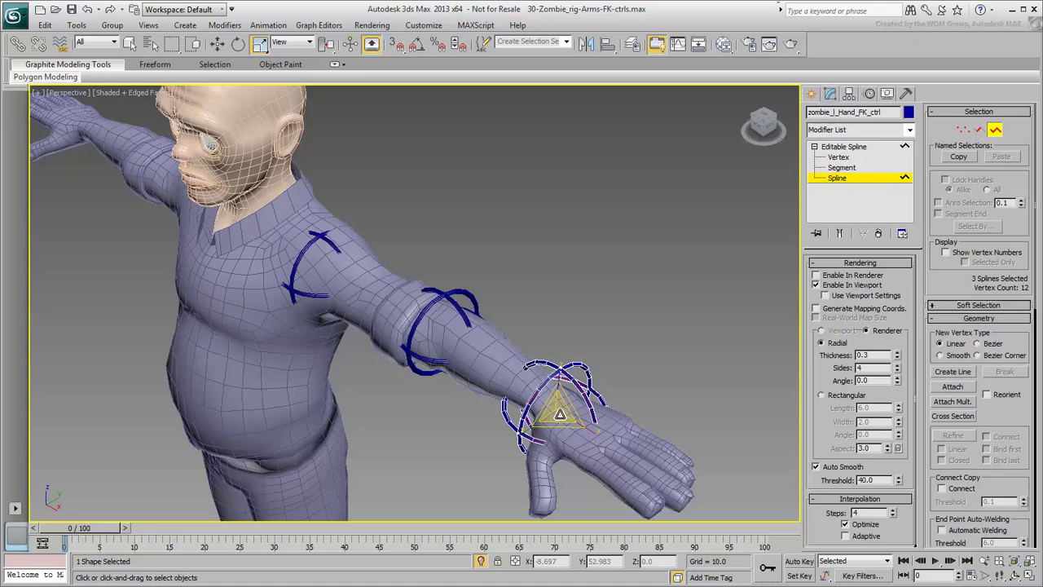
{"action": "left_click", "coordinate": [851, 178]}
Scale down all three splines of the elbow control slightly to fit the character's elbow
{"action": "left_click", "coordinate": [472, 295]}
{"action": "left_click", "coordinate": [814, 147]}
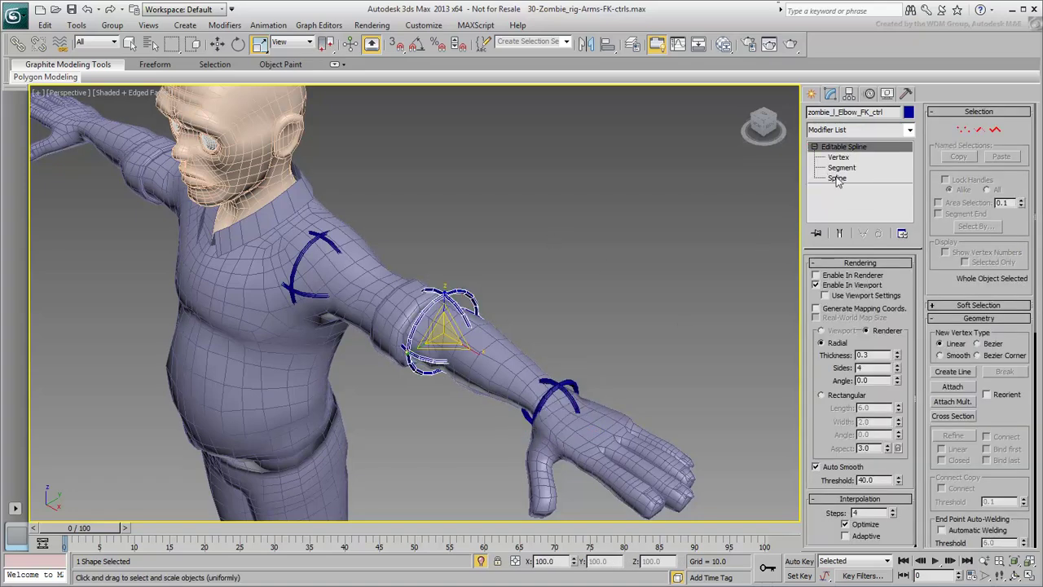
{"action": "left_click", "coordinate": [837, 178]}
{"action": "left_click_drag", "start_coordinate": [381, 429], "coordinate": [380, 429]}
{"action": "left_click_drag", "start_coordinate": [446, 334], "coordinate": [446, 342]}
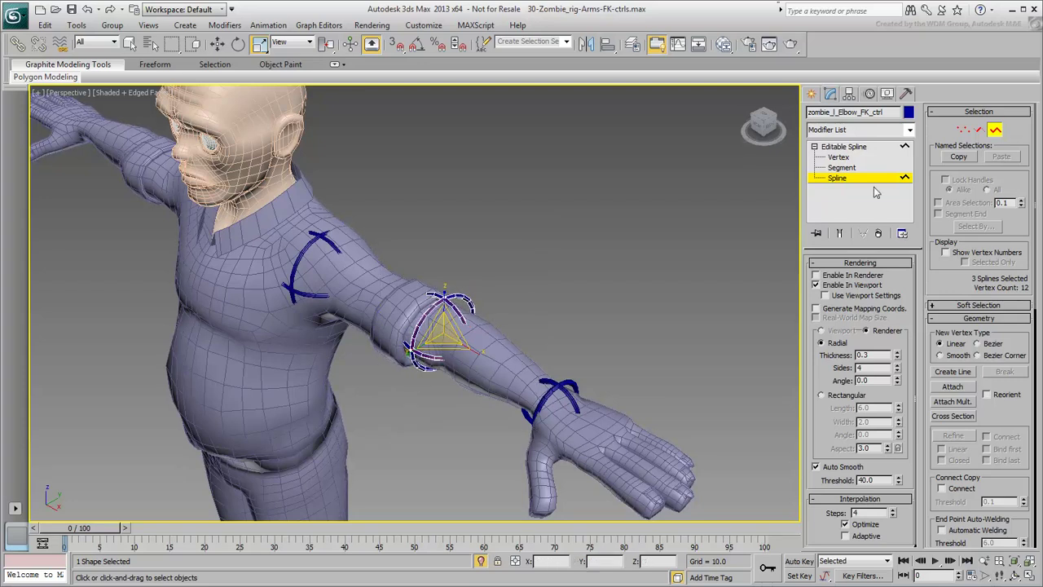
{"action": "left_click", "coordinate": [847, 180]}
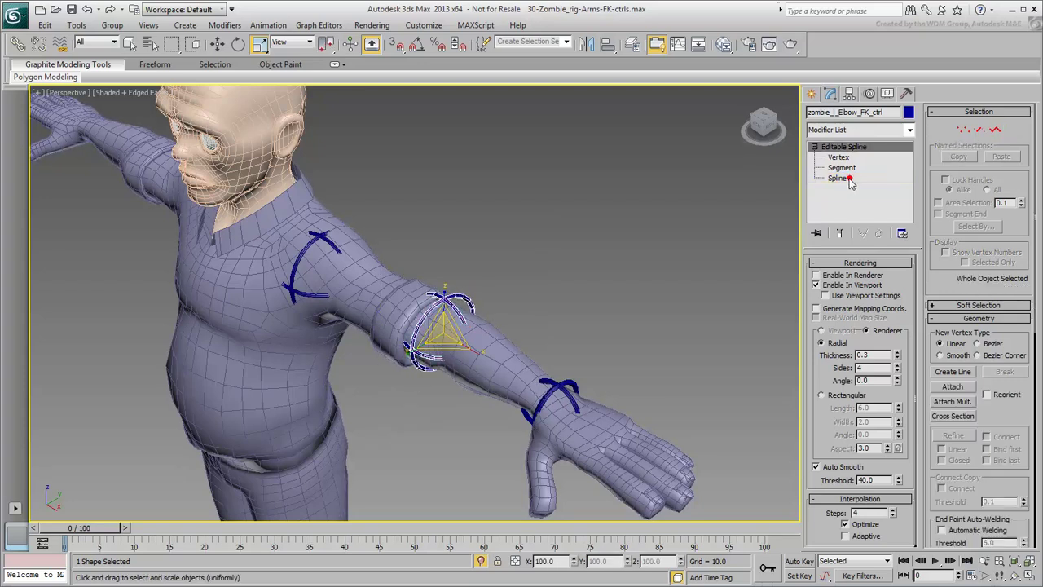
Check the three controls against the arm from another angle and hide the character geometry again
{"action": "left_click", "coordinate": [570, 264]}
{"action": "middle_click_drag", "start_coordinate": [531, 310], "coordinate": [558, 314], "text": "alt"}
{"action": "left_click", "coordinate": [885, 94]}
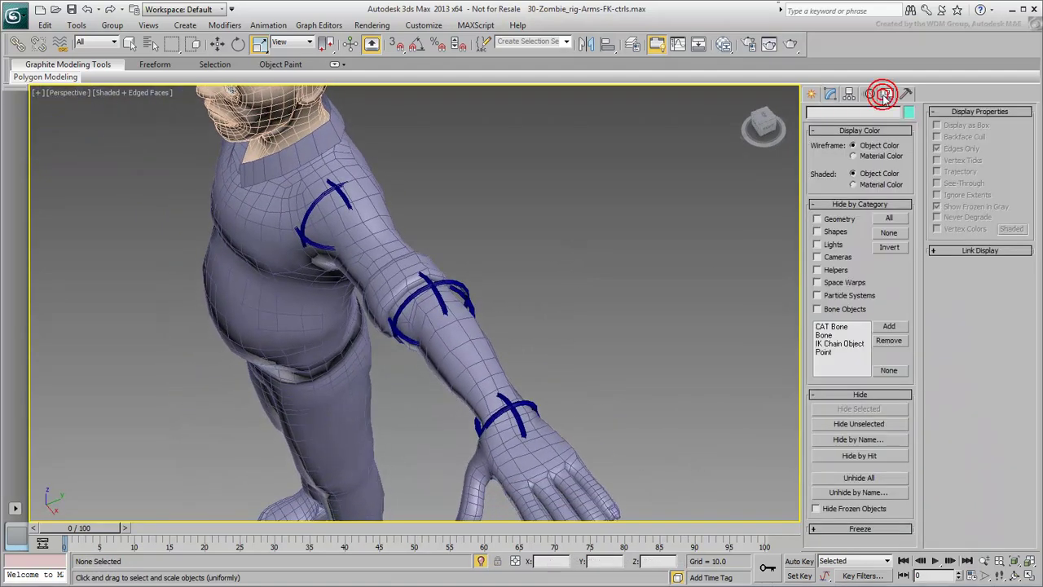
{"action": "left_click", "coordinate": [818, 218]}
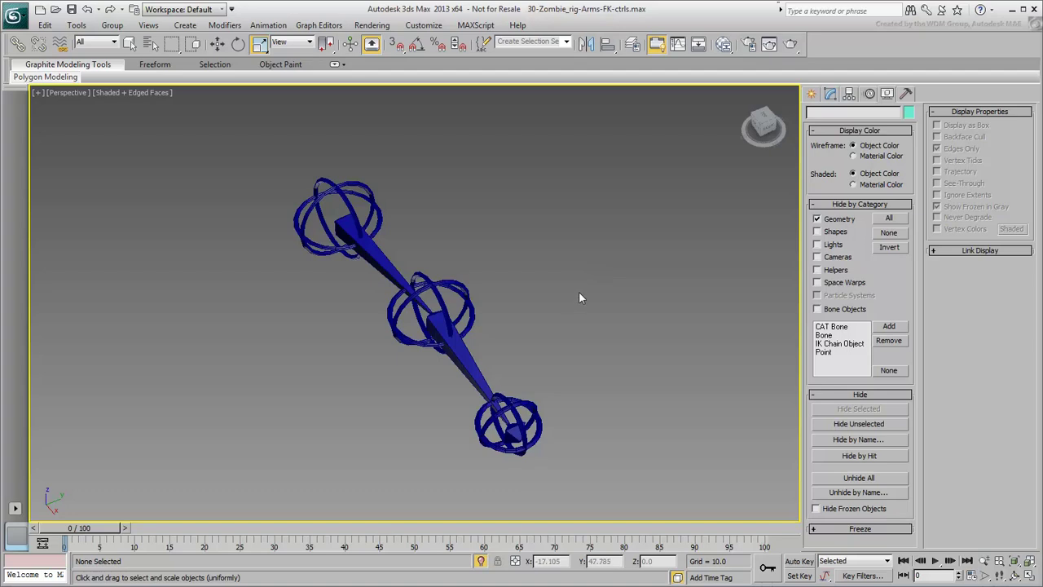
{"action": "middle_click_drag", "start_coordinate": [561, 321], "coordinate": [585, 314], "text": "alt"}
Link the hand control to the elbow control, and the elbow control to the shoulder control as parent
{"action": "left_click", "coordinate": [565, 369]}
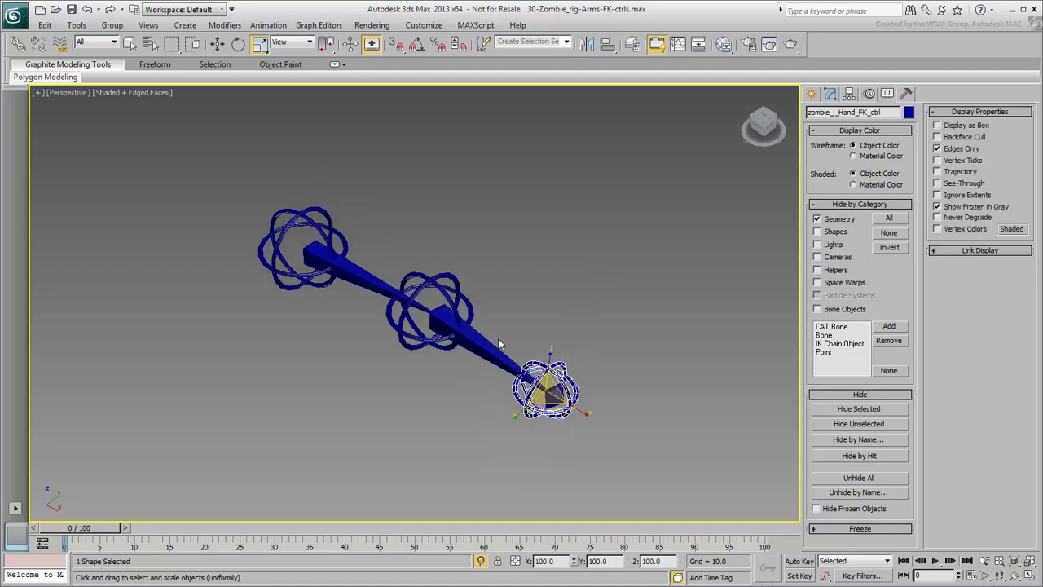
{"action": "left_click", "coordinate": [18, 44]}
{"action": "left_click_drag", "start_coordinate": [556, 369], "coordinate": [444, 278]}
{"action": "left_click", "coordinate": [444, 278]}
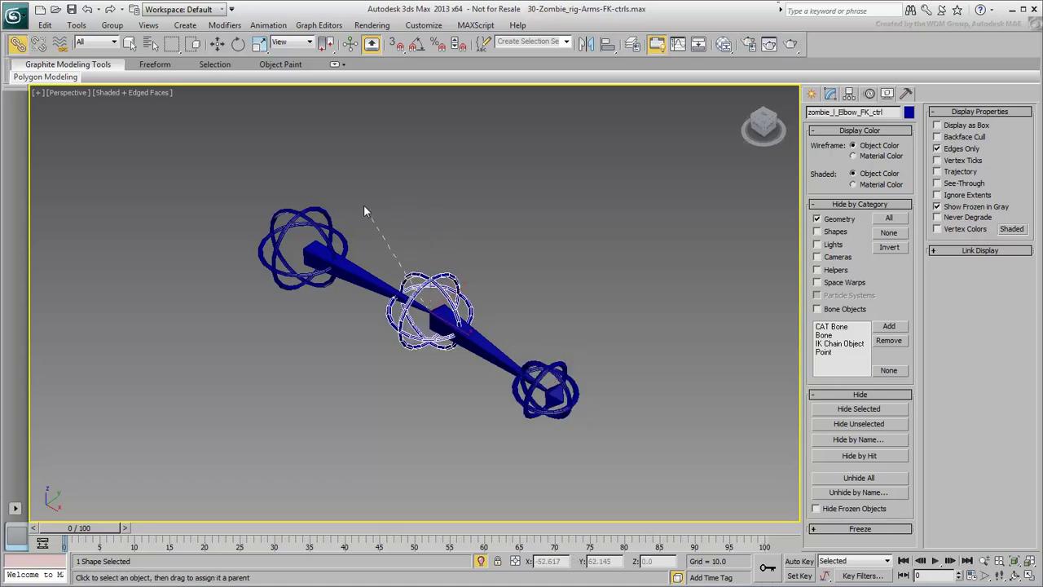
{"action": "left_click_drag", "start_coordinate": [318, 210], "coordinate": [303, 222]}
Test the control hierarchy by rotating the shoulder control and the elbow control, cancelling each rotation
{"action": "right_click", "coordinate": [422, 190]}
{"action": "left_click", "coordinate": [442, 210]}
{"action": "left_click_drag", "start_coordinate": [316, 238], "coordinate": [478, 244]}
{"action": "right_click", "coordinate": [477, 245]}
{"action": "left_click", "coordinate": [448, 275]}
{"action": "left_click_drag", "start_coordinate": [438, 310], "coordinate": [456, 281]}
{"action": "right_click", "coordinate": [456, 281]}
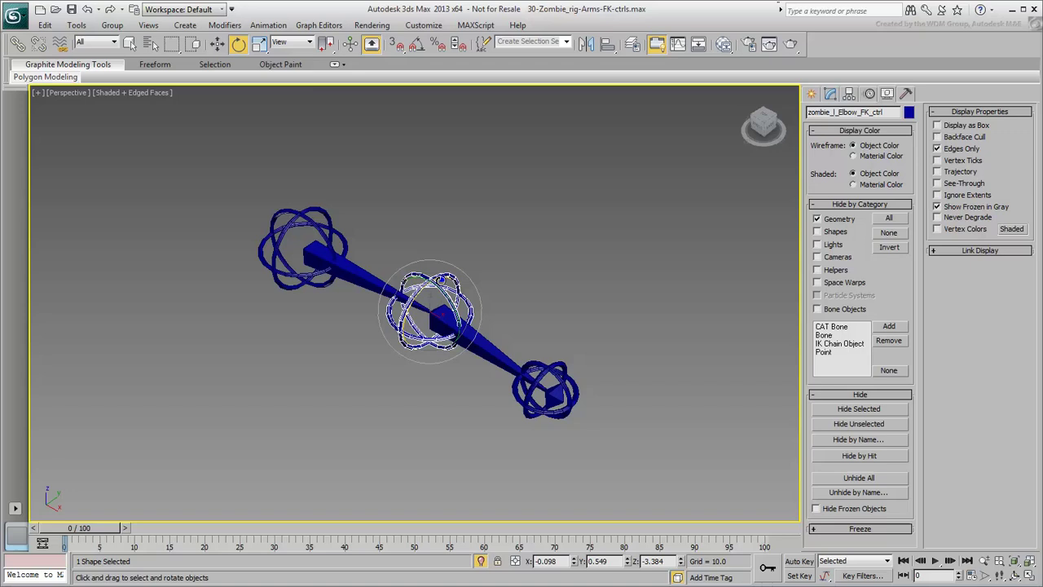
{"action": "left_click", "coordinate": [563, 208]}
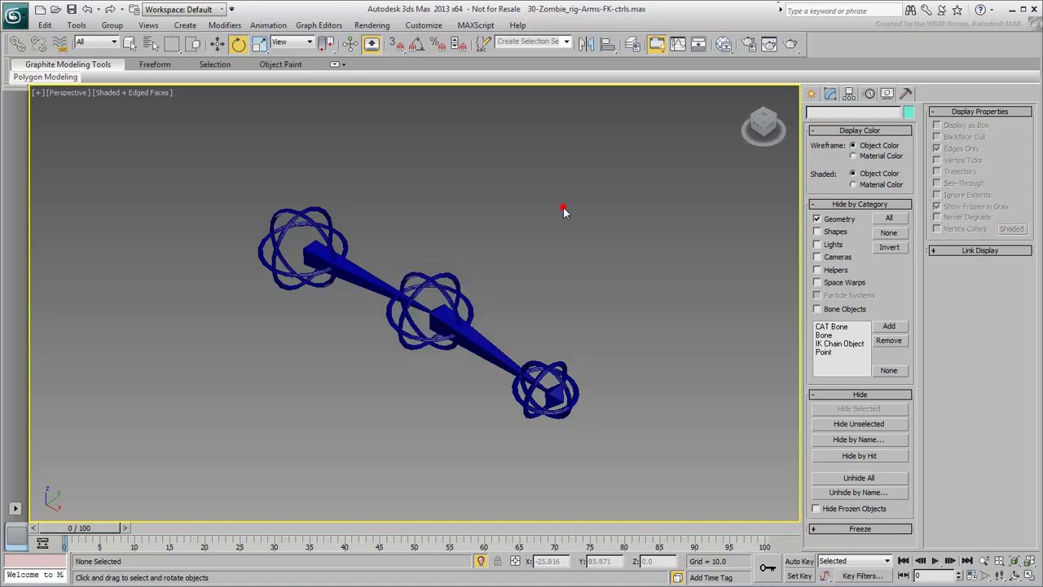
Apply an Orientation Constraint from the left wrist FK bone to the hand control
{"action": "left_click", "coordinate": [554, 395]}
{"action": "key", "text": "ctrl+alt+z"}
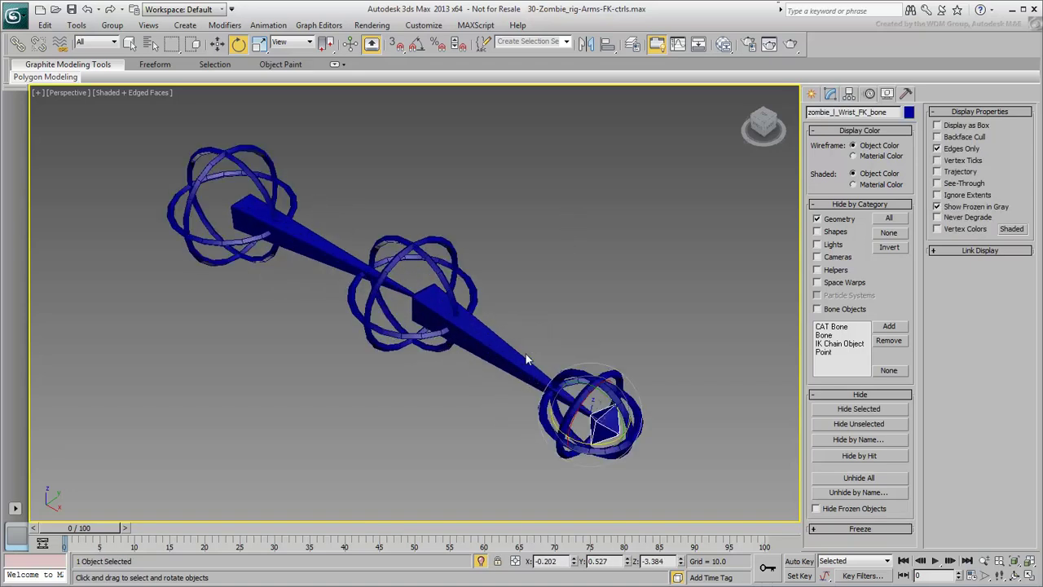
{"action": "left_click", "coordinate": [284, 27]}
{"action": "mouse_move", "coordinate": [305, 95]}
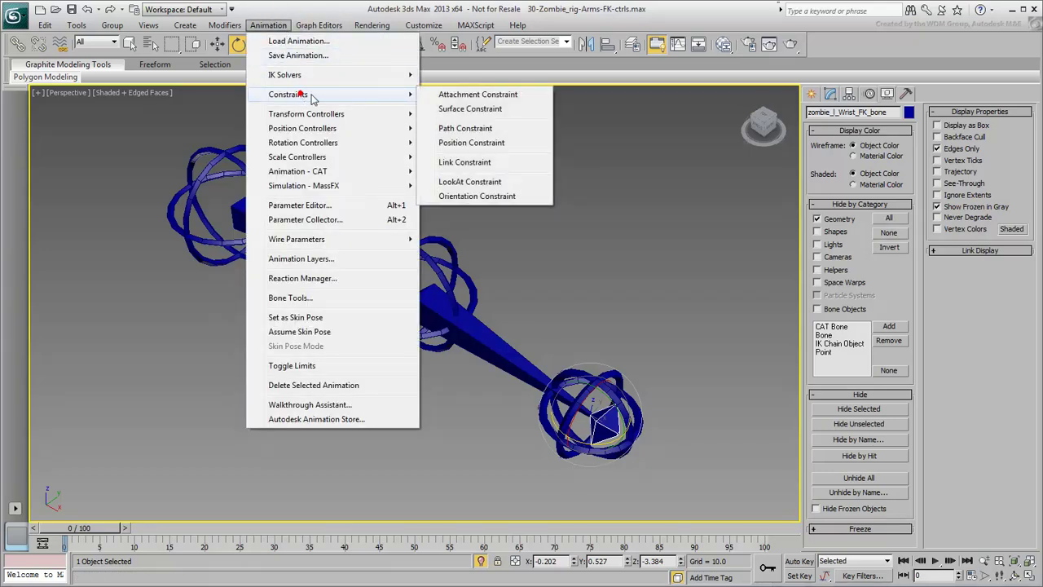
{"action": "left_click", "coordinate": [466, 196]}
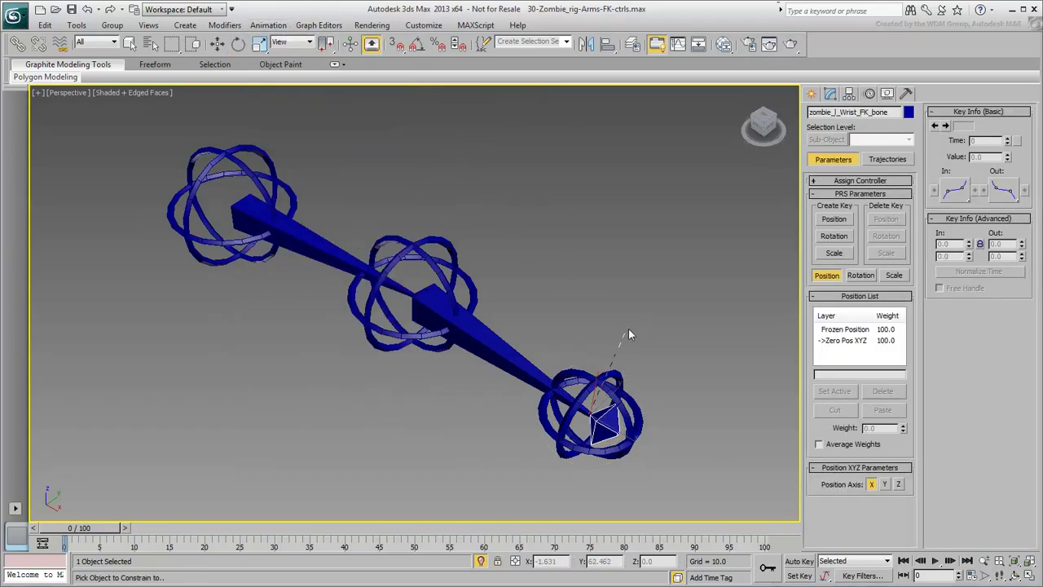
{"action": "left_click", "coordinate": [604, 375]}
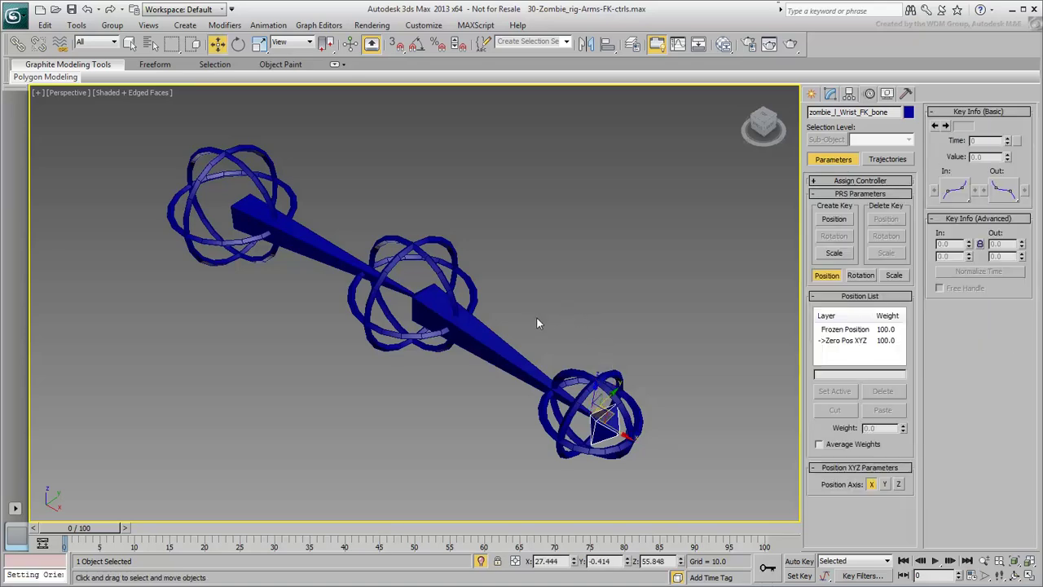
Constrain the left forearm FK bone's orientation to the elbow control
{"action": "left_click", "coordinate": [499, 360]}
{"action": "left_click", "coordinate": [267, 25]}
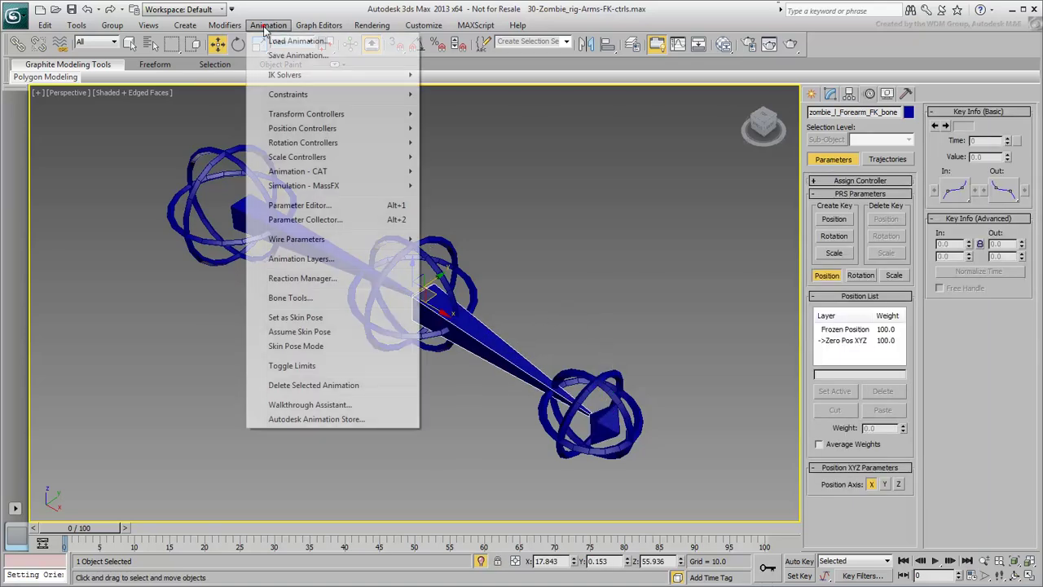
{"action": "mouse_move", "coordinate": [358, 94]}
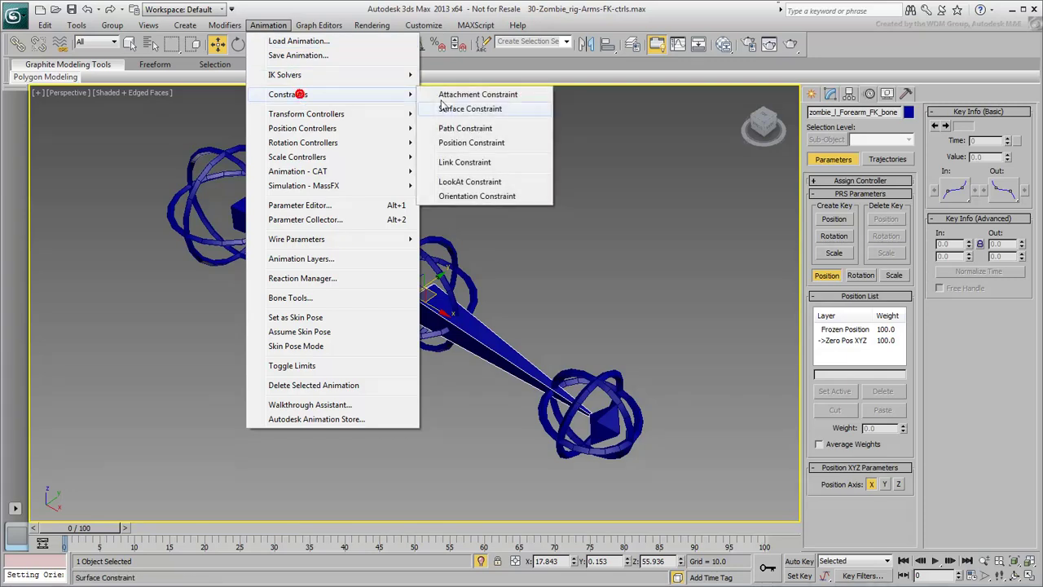
{"action": "left_click", "coordinate": [472, 197]}
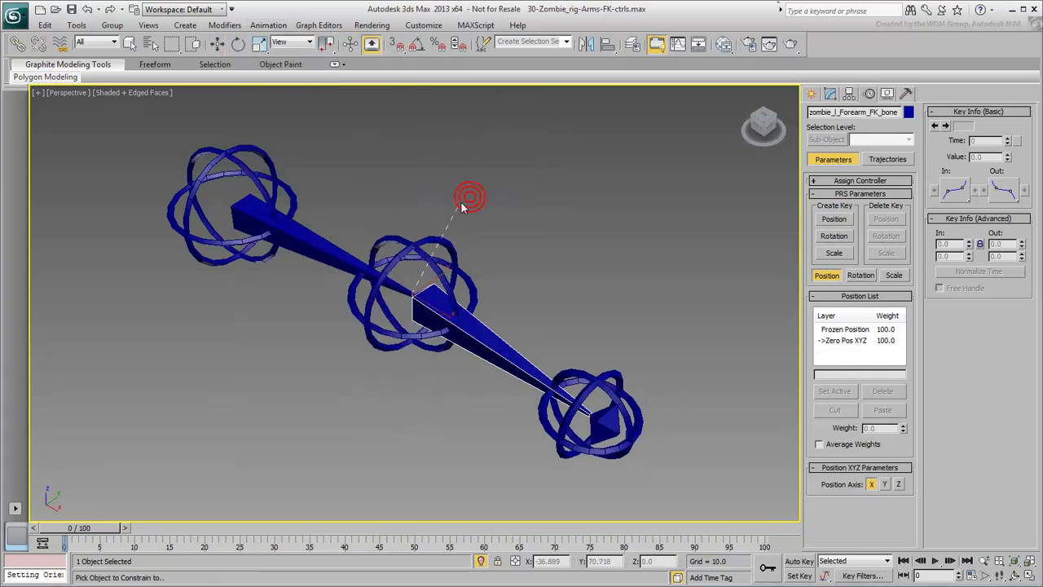
{"action": "left_click", "coordinate": [438, 239]}
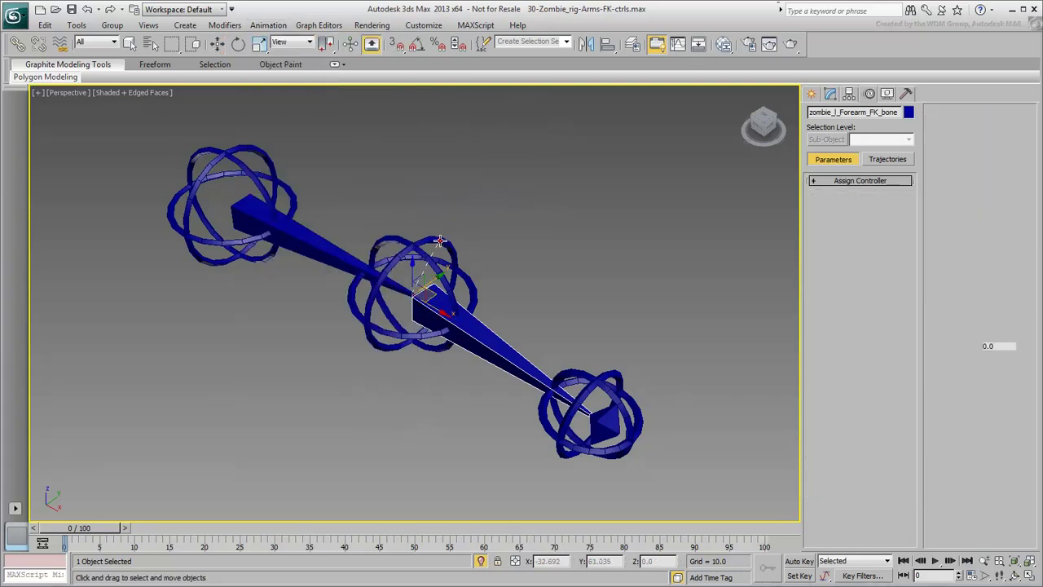
Add an Orientation Constraint to the left shoulder FK bone with the shoulder control as its target
{"action": "left_click", "coordinate": [310, 261]}
{"action": "left_click", "coordinate": [268, 24]}
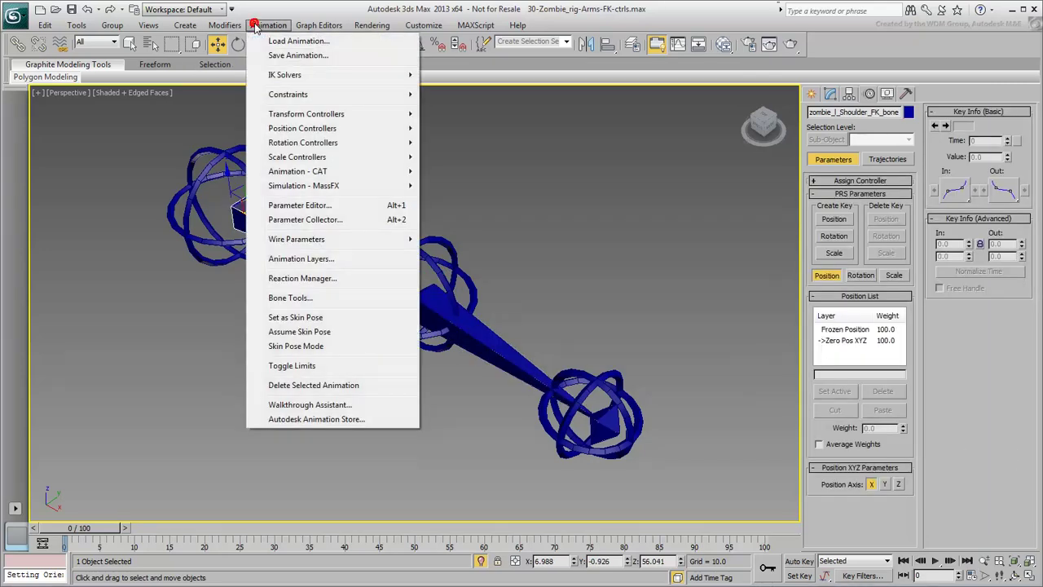
{"action": "mouse_move", "coordinate": [294, 96]}
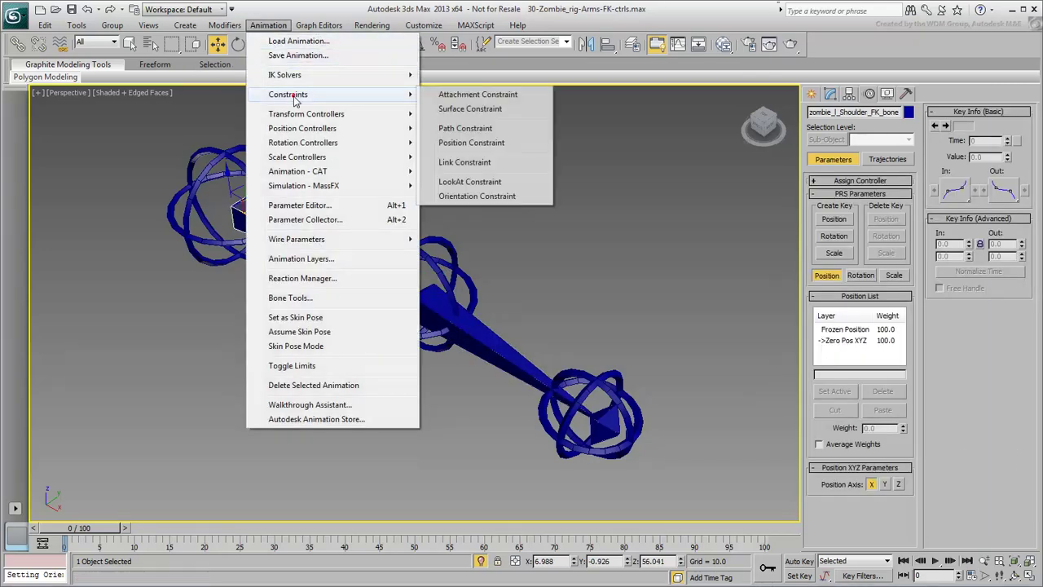
{"action": "left_click", "coordinate": [460, 196]}
{"action": "left_click", "coordinate": [257, 152]}
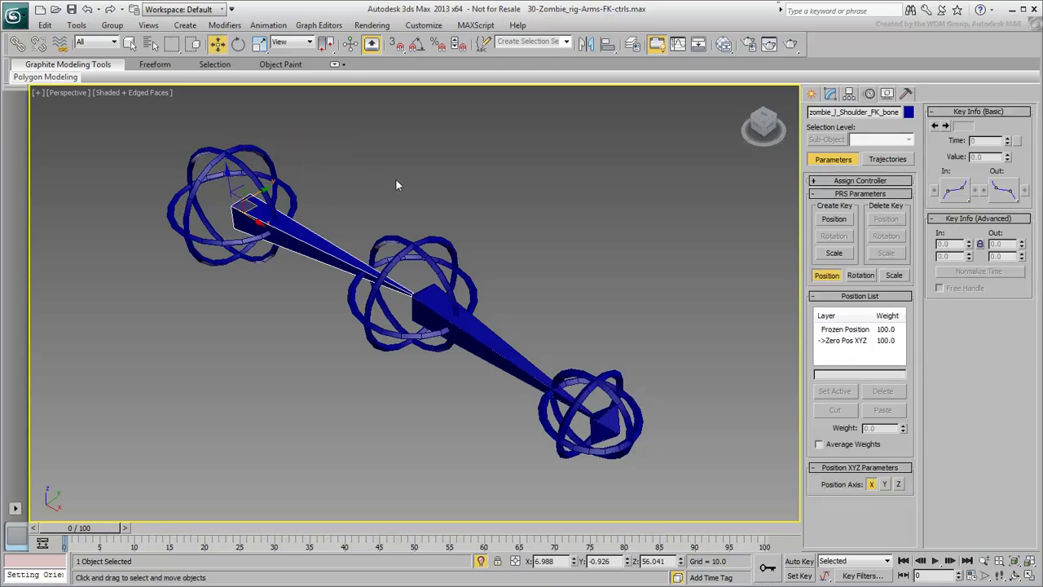
Test the orientation constraints by rotating the shoulder, elbow and hand controls, cancelling each rotation
{"action": "scroll", "coordinate": [393, 179], "scroll_direction": "down", "scroll_amount": 2}
{"action": "right_click", "coordinate": [374, 192]}
{"action": "left_click", "coordinate": [391, 216]}
{"action": "left_click", "coordinate": [285, 244]}
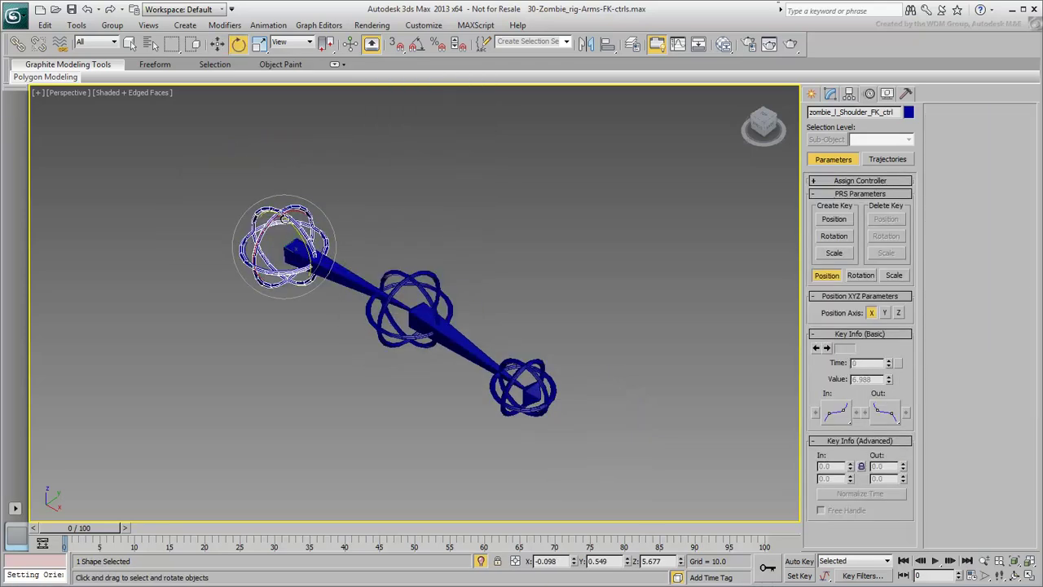
{"action": "mouse_move", "coordinate": [285, 244]}
{"action": "left_mouse_down"}
{"action": "mouse_move", "coordinate": [275, 259]}
{"action": "mouse_move", "coordinate": [286, 249]}
{"action": "left_mouse_up"}
{"action": "right_click", "coordinate": [285, 248]}
{"action": "left_click", "coordinate": [405, 277]}
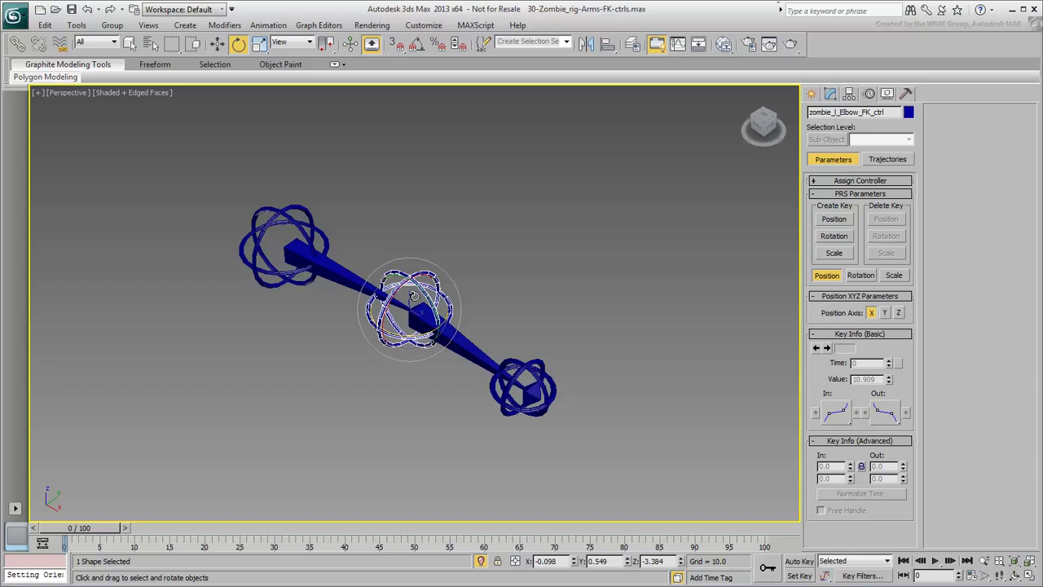
{"action": "left_click_drag", "start_coordinate": [405, 294], "coordinate": [400, 301]}
{"action": "right_click", "coordinate": [400, 301]}
{"action": "left_click_drag", "start_coordinate": [547, 363], "coordinate": [526, 371]}
{"action": "right_click", "coordinate": [526, 371]}
{"action": "left_click", "coordinate": [546, 256]}
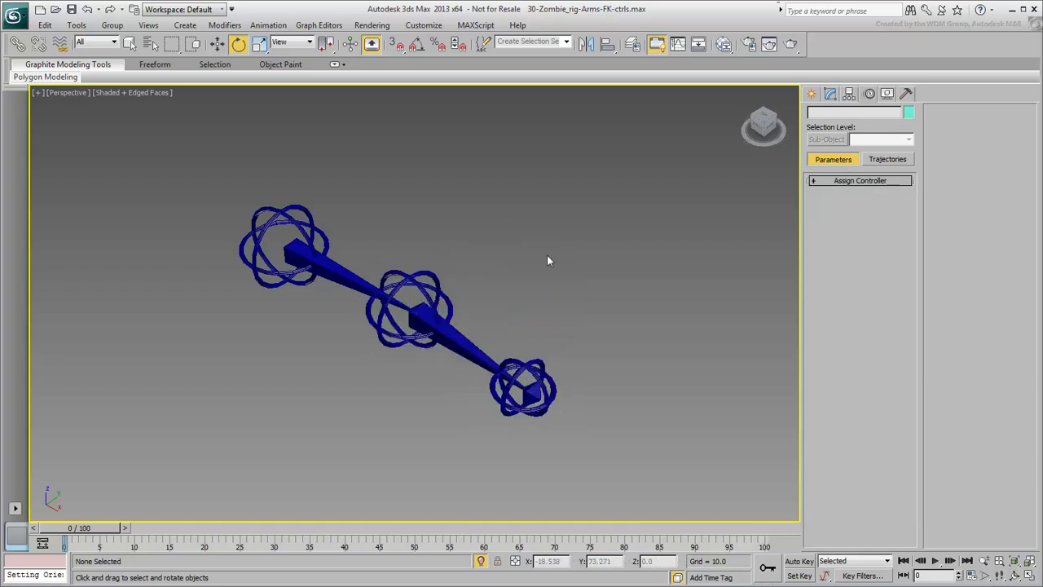
Set the rotation reference coordinate system to Local and test-rotate the elbow control about its Z axis, cancelling the rotation
{"action": "left_click_drag", "start_coordinate": [460, 245], "coordinate": [422, 279]}
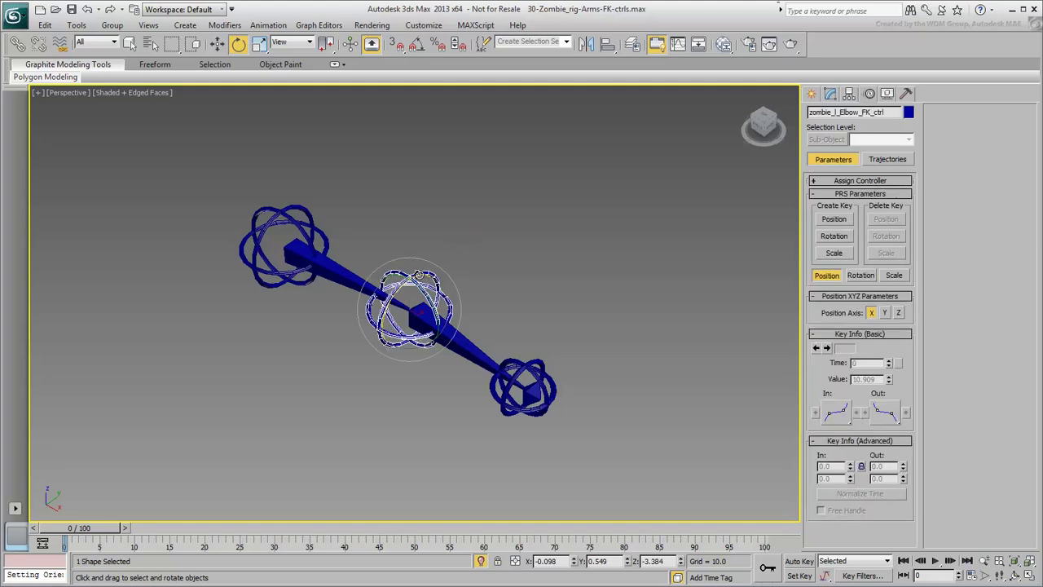
{"action": "left_click", "coordinate": [305, 45]}
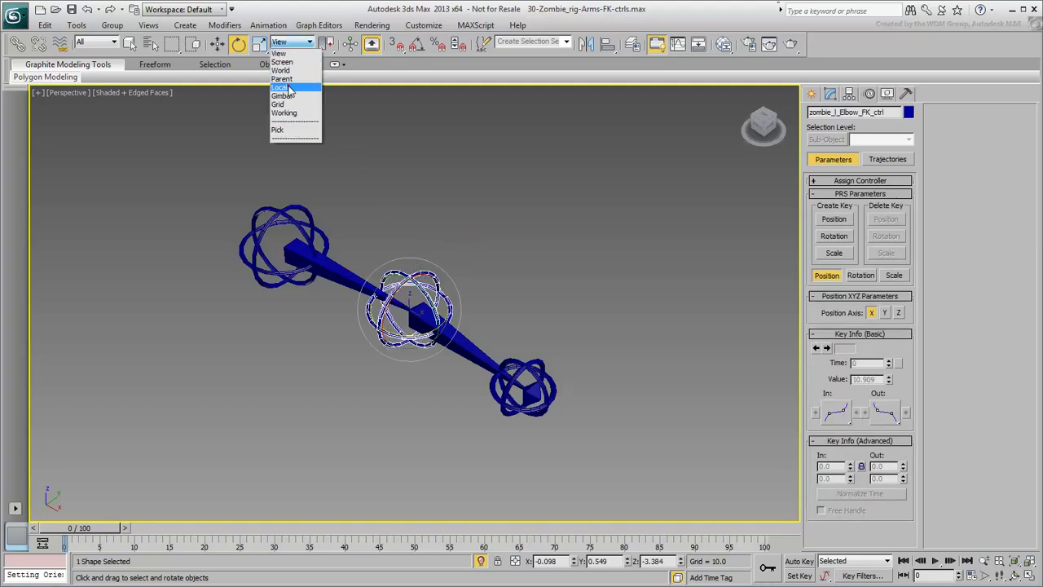
{"action": "left_click", "coordinate": [287, 85]}
{"action": "left_click_drag", "start_coordinate": [414, 336], "coordinate": [378, 290]}
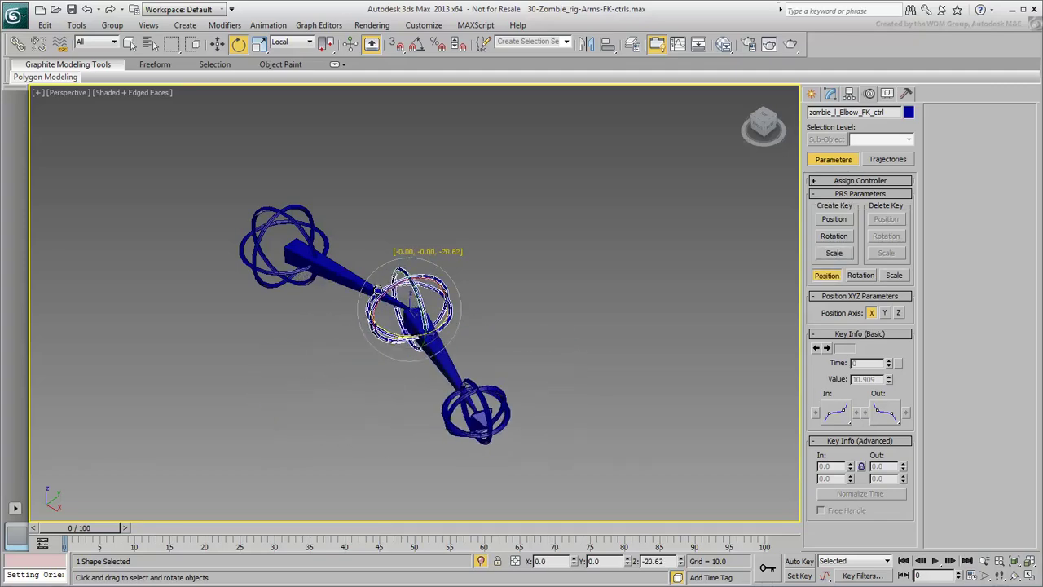
{"action": "right_click", "coordinate": [378, 290]}
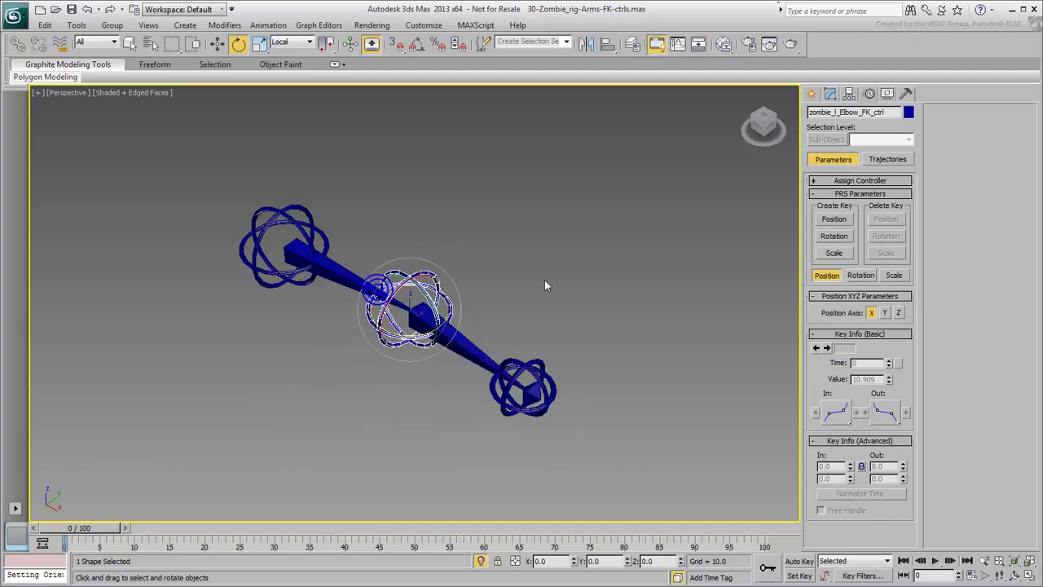
Lock the elbow control's rotation on the X and Y axes and test the locks by trying to rotate it
{"action": "left_click", "coordinate": [850, 94]}
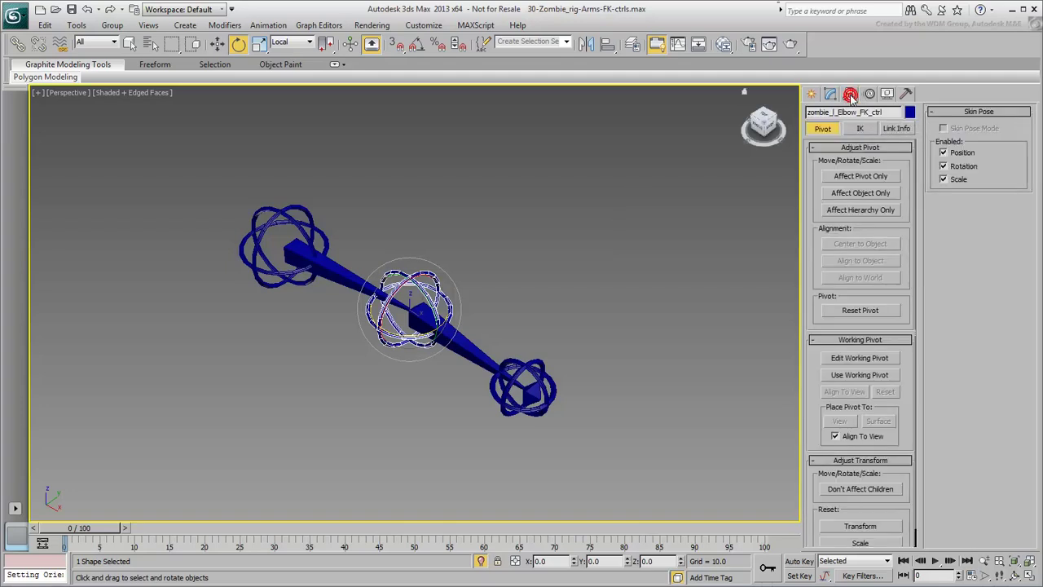
{"action": "left_click", "coordinate": [897, 129]}
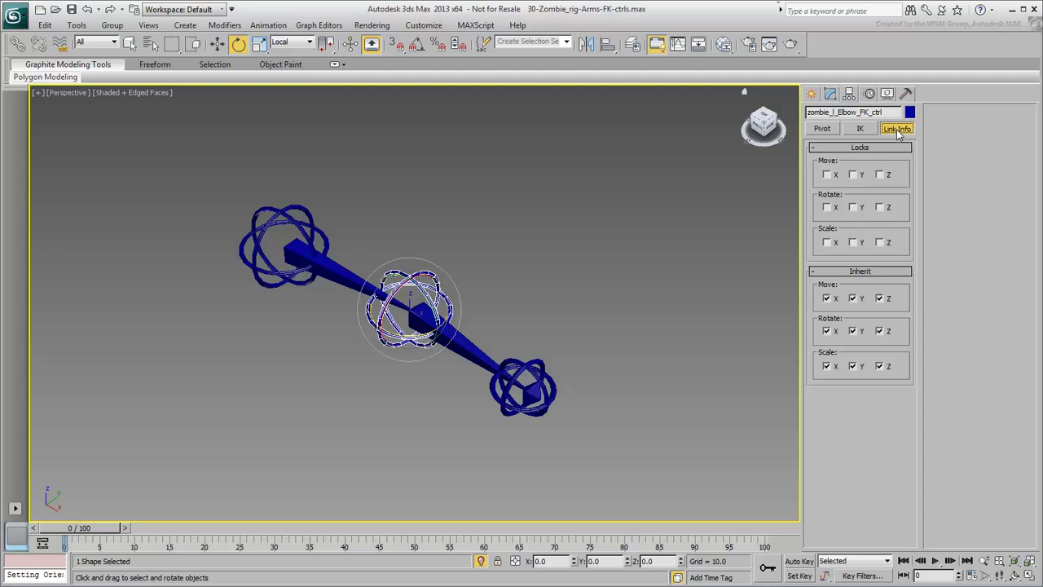
{"action": "left_click", "coordinate": [826, 207]}
{"action": "left_click", "coordinate": [853, 207]}
{"action": "left_click_drag", "start_coordinate": [409, 312], "coordinate": [376, 334]}
{"action": "right_click", "coordinate": [376, 334]}
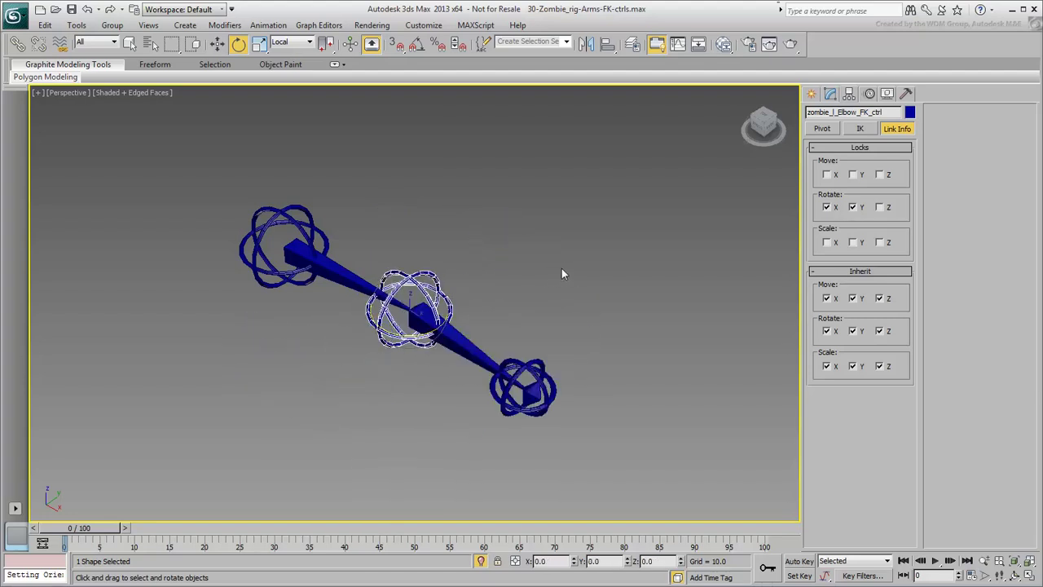
Delete the two upright circle splines from the elbow control, keeping only the horizontal ring for its Z rotation
{"action": "left_click", "coordinate": [832, 94]}
{"action": "left_click", "coordinate": [839, 178]}
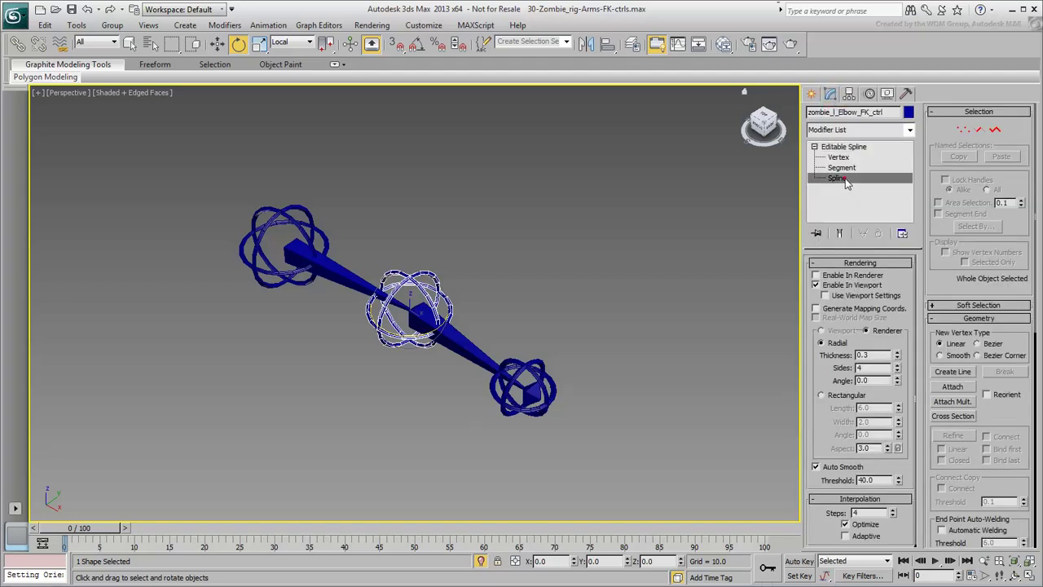
{"action": "left_click", "coordinate": [603, 218]}
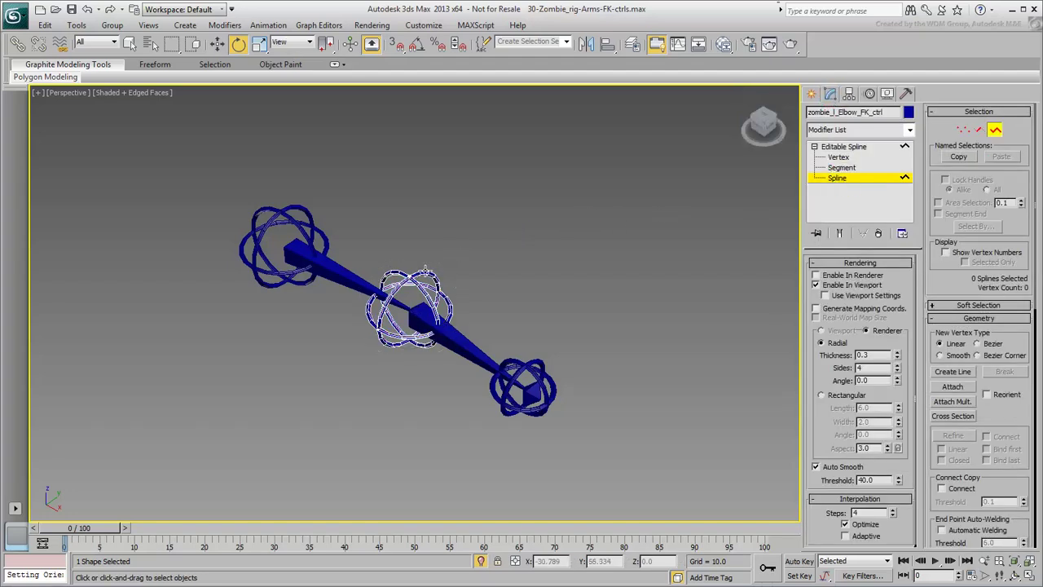
{"action": "left_click", "coordinate": [424, 272]}
{"action": "key", "text": "Delete"}
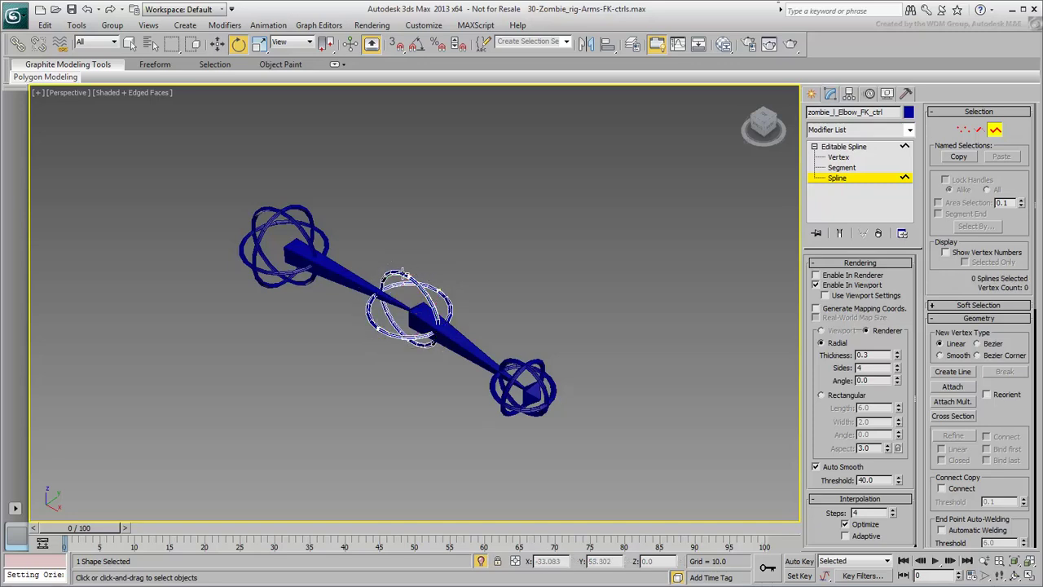
{"action": "left_click", "coordinate": [399, 274]}
{"action": "key", "text": "Delete"}
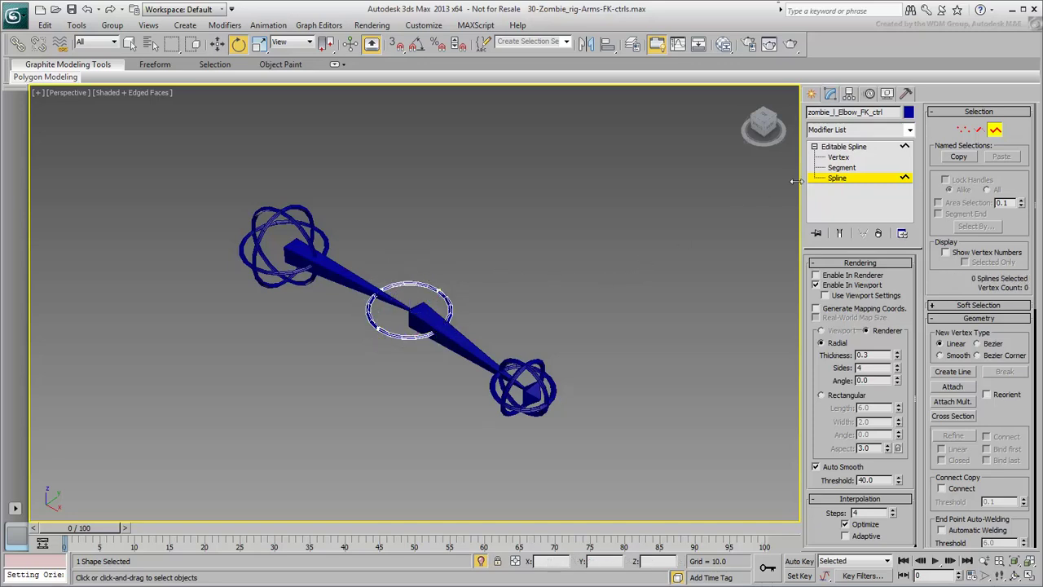
{"action": "left_click", "coordinate": [843, 178]}
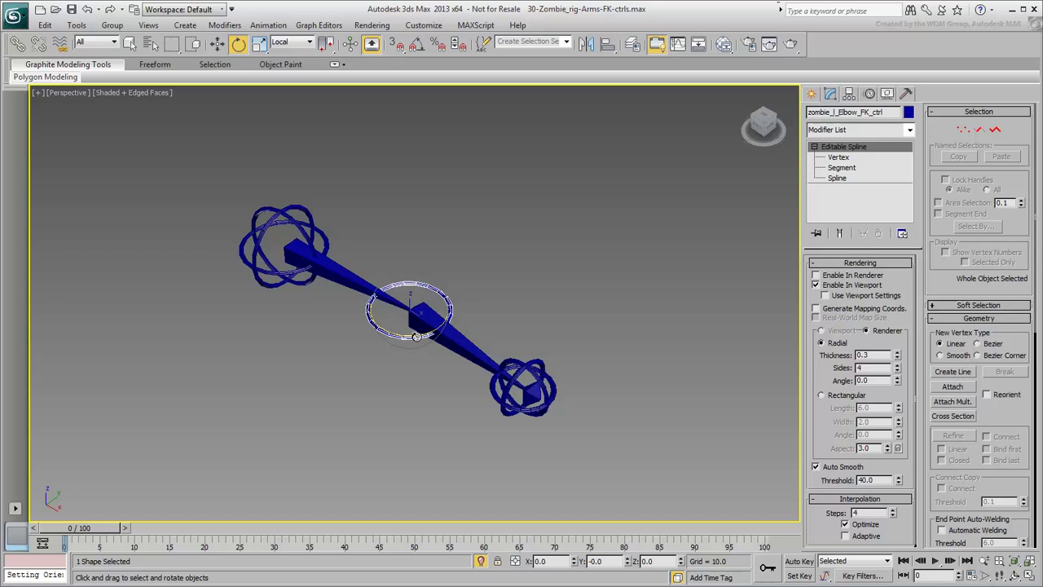
Test-rotate the simplified elbow control around its remaining ring, cancel the rotation and deselect the control
{"action": "left_click_drag", "start_coordinate": [416, 336], "coordinate": [407, 299]}
{"action": "right_click", "coordinate": [407, 298]}
{"action": "key", "text": "w"}
{"action": "left_click", "coordinate": [606, 246]}
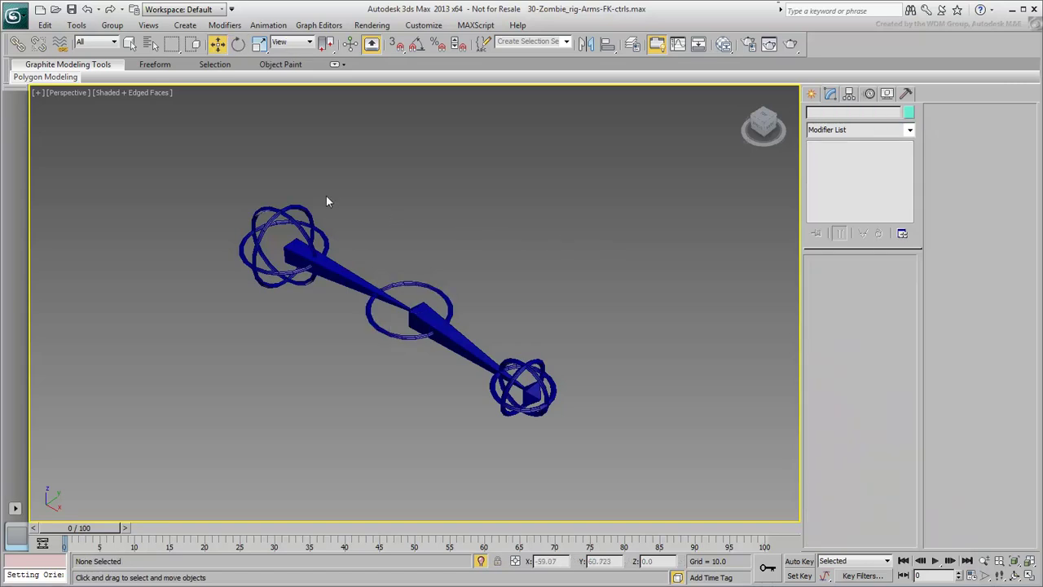
Test-rotate the shoulder control around several of its axes, cancelling each rotation
{"action": "left_click_drag", "start_coordinate": [330, 185], "coordinate": [293, 263]}
{"action": "right_click", "coordinate": [274, 220]}
{"action": "left_click", "coordinate": [298, 247]}
{"action": "right_click", "coordinate": [299, 236]}
{"action": "right_click", "coordinate": [293, 261]}
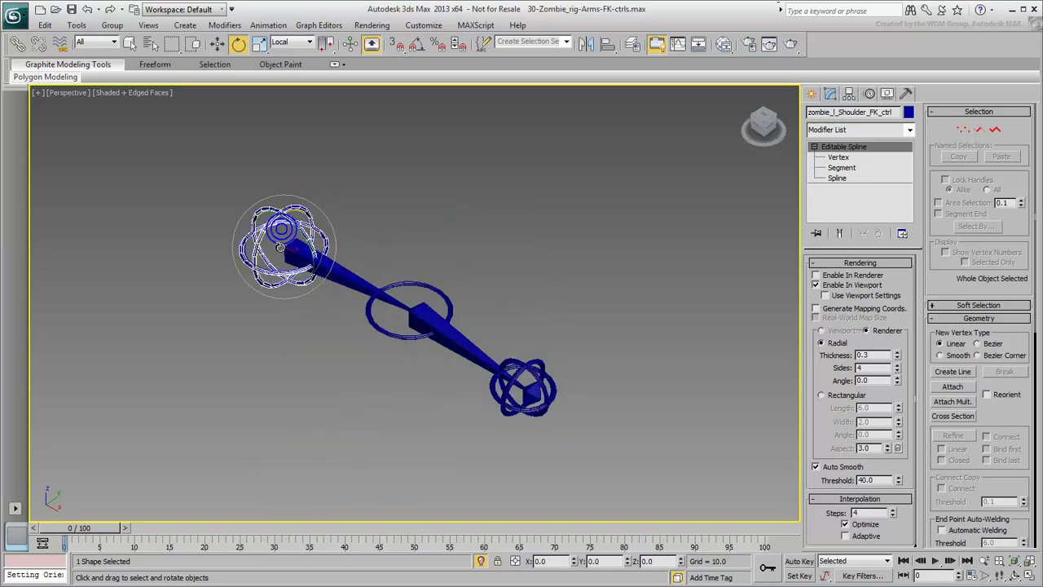
Test moving the elbow control and the hand control away from their bones, undoing each move
{"action": "left_click_drag", "start_coordinate": [396, 333], "coordinate": [536, 251]}
{"action": "key", "text": "w"}
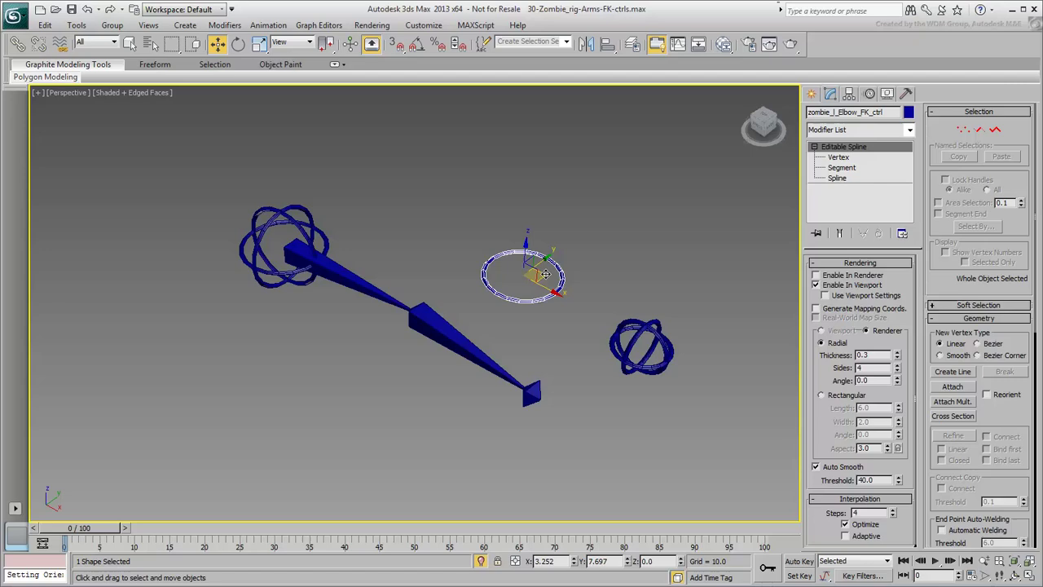
{"action": "key", "text": "ctrl+z"}
{"action": "left_click_drag", "start_coordinate": [540, 363], "coordinate": [609, 280]}
{"action": "key", "text": "ctrl+z"}
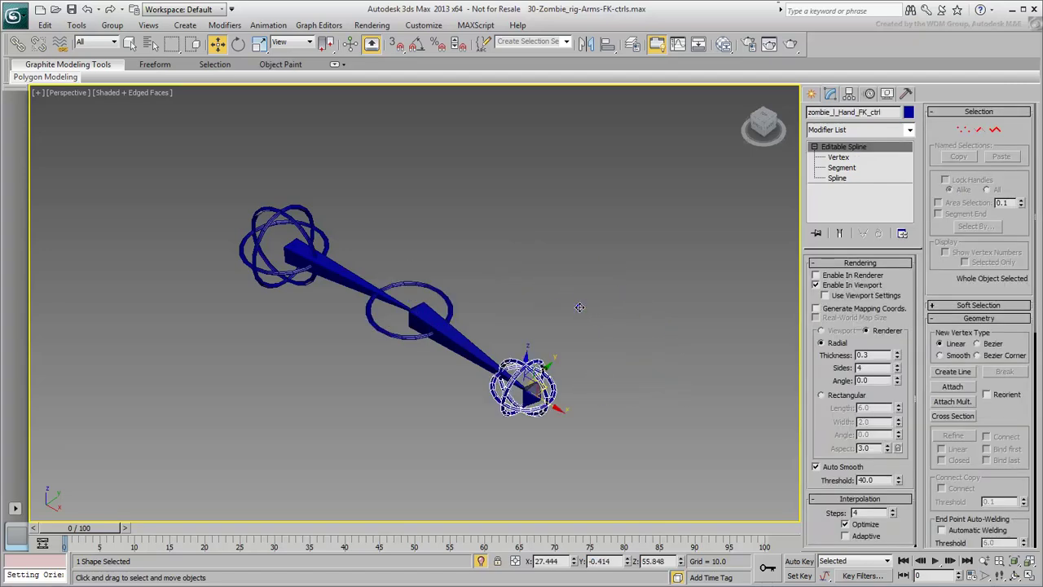
{"action": "left_click", "coordinate": [574, 234]}
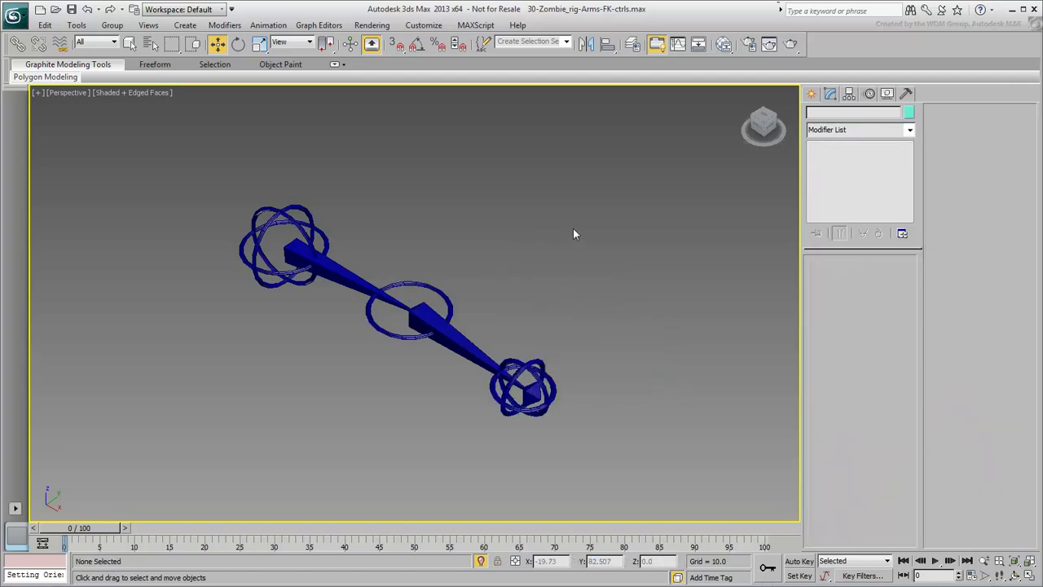
Lock movement on the X and Y axes for the hand, elbow and shoulder controls together, and deselect them
{"action": "left_click", "coordinate": [541, 372]}
{"action": "left_click", "coordinate": [441, 293], "text": "ctrl"}
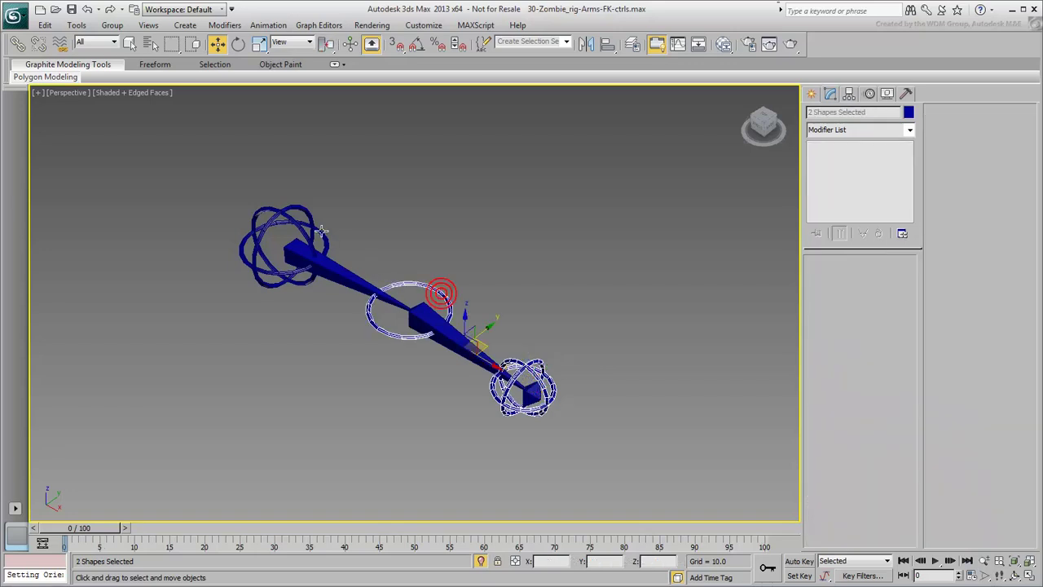
{"action": "left_click", "coordinate": [315, 228], "text": "ctrl"}
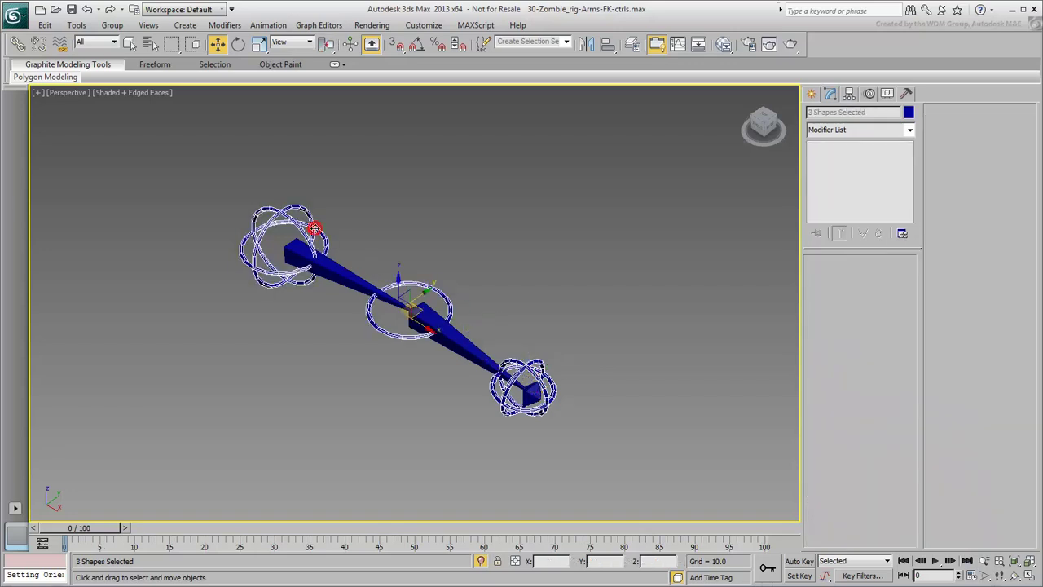
{"action": "left_click", "coordinate": [848, 94]}
{"action": "left_click", "coordinate": [827, 174]}
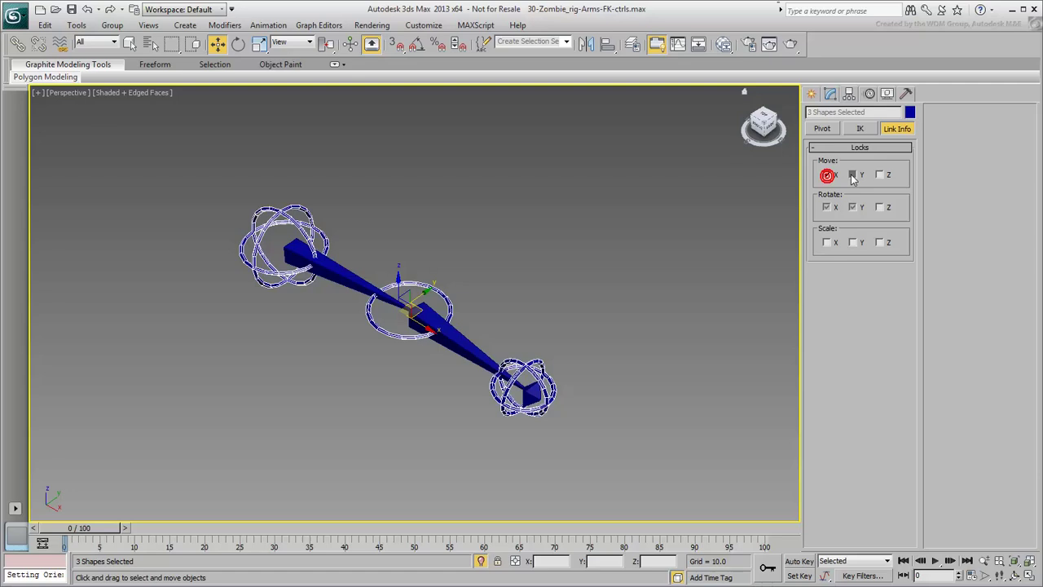
{"action": "left_click", "coordinate": [852, 175]}
{"action": "left_click", "coordinate": [585, 210]}
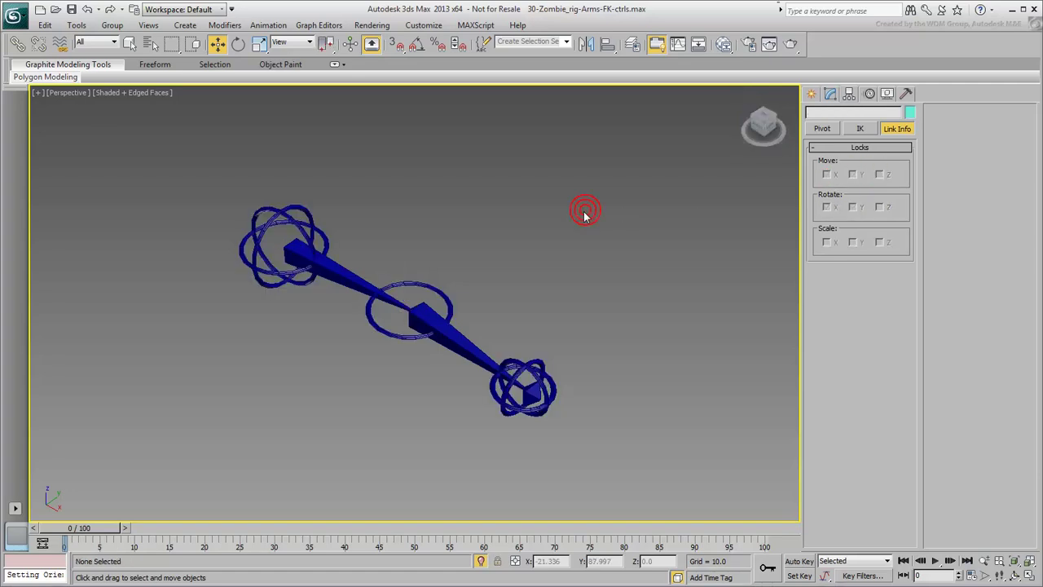
Test-rotate the isolated elbow control and the shoulder control with their movement locked, cancelling each rotation
{"action": "left_click", "coordinate": [315, 244]}
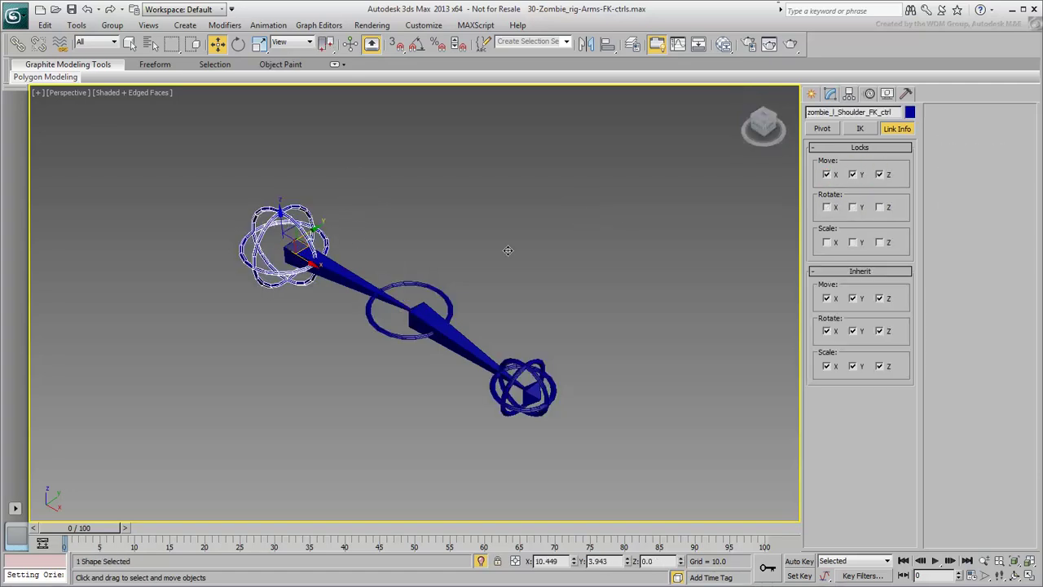
{"action": "left_click", "coordinate": [419, 299]}
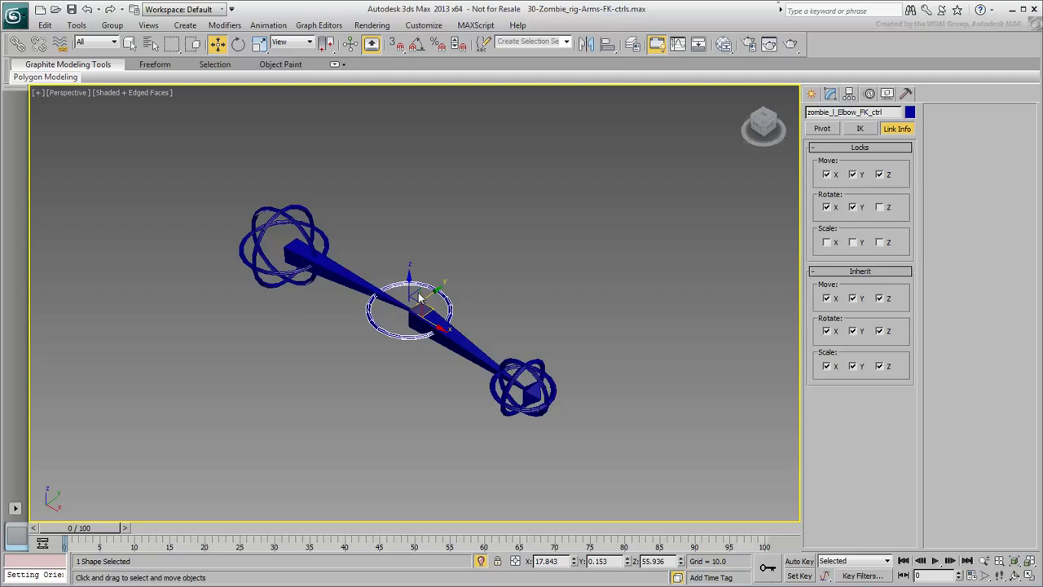
{"action": "right_click", "coordinate": [473, 300]}
{"action": "left_click", "coordinate": [491, 305]}
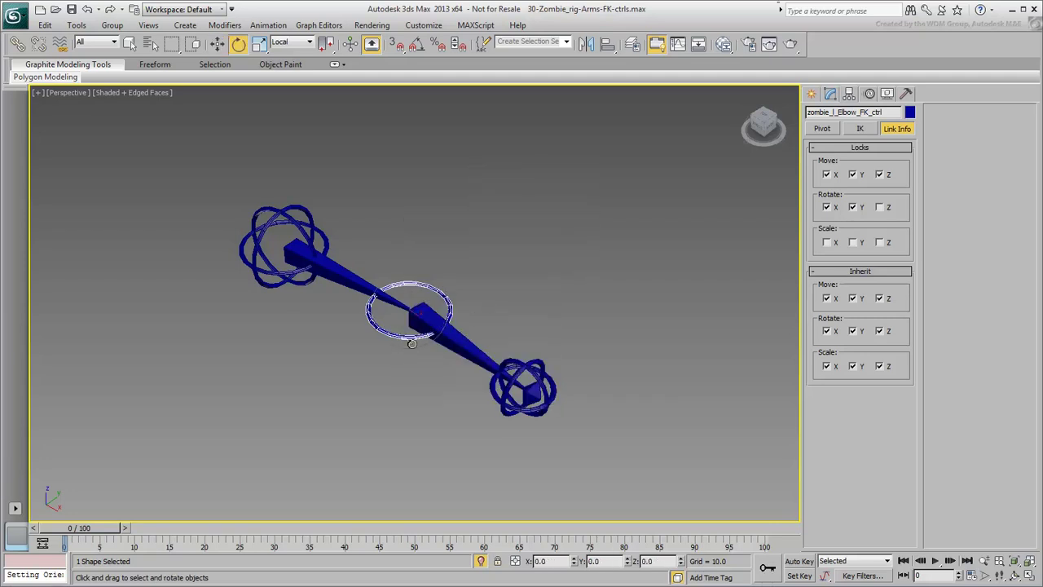
{"action": "mouse_move", "coordinate": [412, 344]}
{"action": "left_mouse_down"}
{"action": "mouse_move", "coordinate": [336, 324]}
{"action": "mouse_move", "coordinate": [432, 347]}
{"action": "left_mouse_up"}
{"action": "right_click", "coordinate": [432, 347]}
{"action": "left_click", "coordinate": [312, 218]}
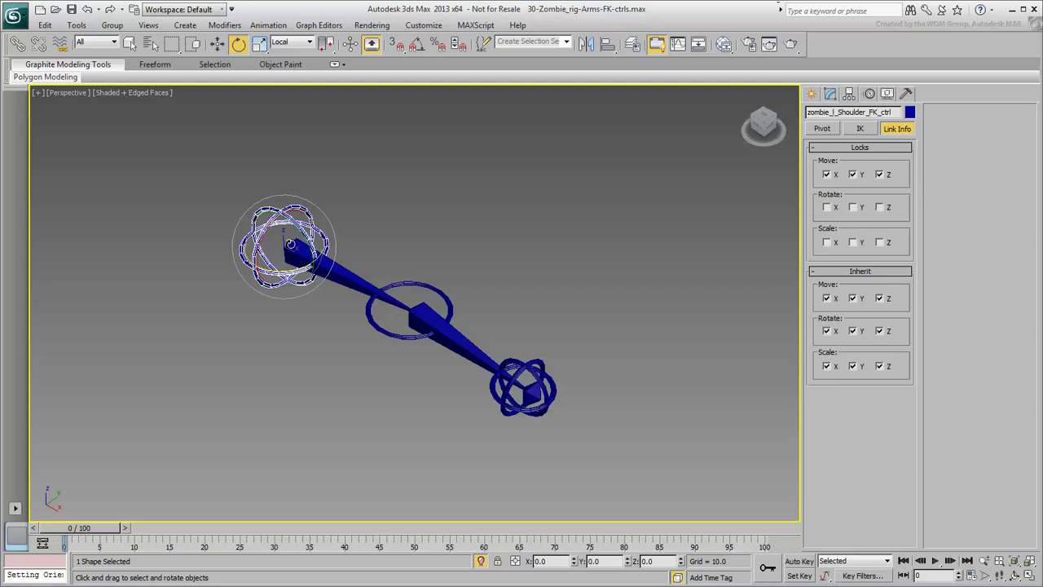
{"action": "mouse_move", "coordinate": [291, 244]}
{"action": "left_mouse_down"}
{"action": "mouse_move", "coordinate": [295, 254]}
{"action": "mouse_move", "coordinate": [306, 230]}
{"action": "mouse_move", "coordinate": [310, 241]}
{"action": "left_mouse_up"}
Exit isolation to show the full rig and link the left shoulder FK control to the left clavicle bone as its parent
{"action": "left_click", "coordinate": [481, 561]}
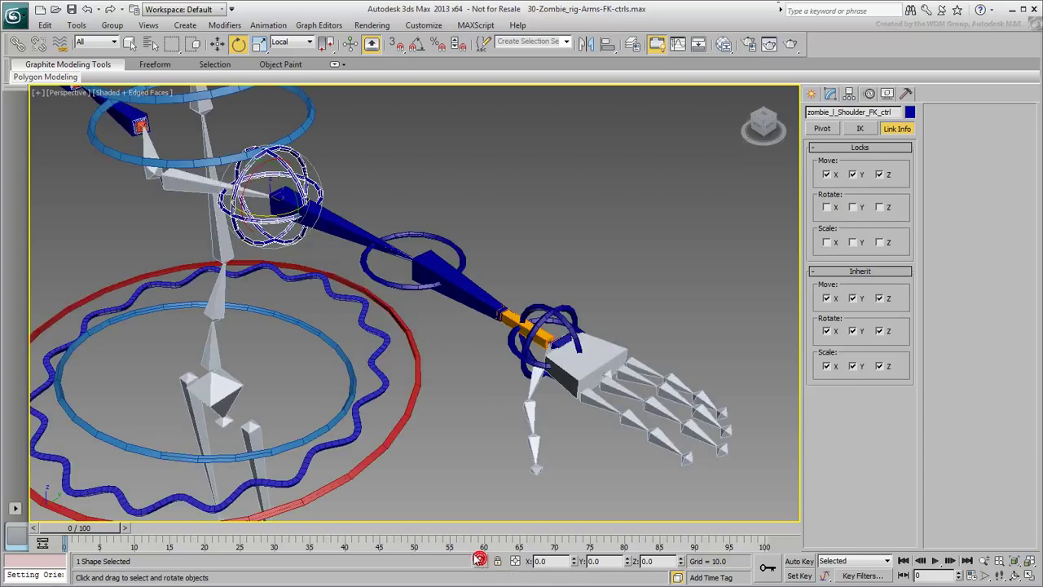
{"action": "middle_click_drag", "start_coordinate": [293, 301], "coordinate": [355, 336]}
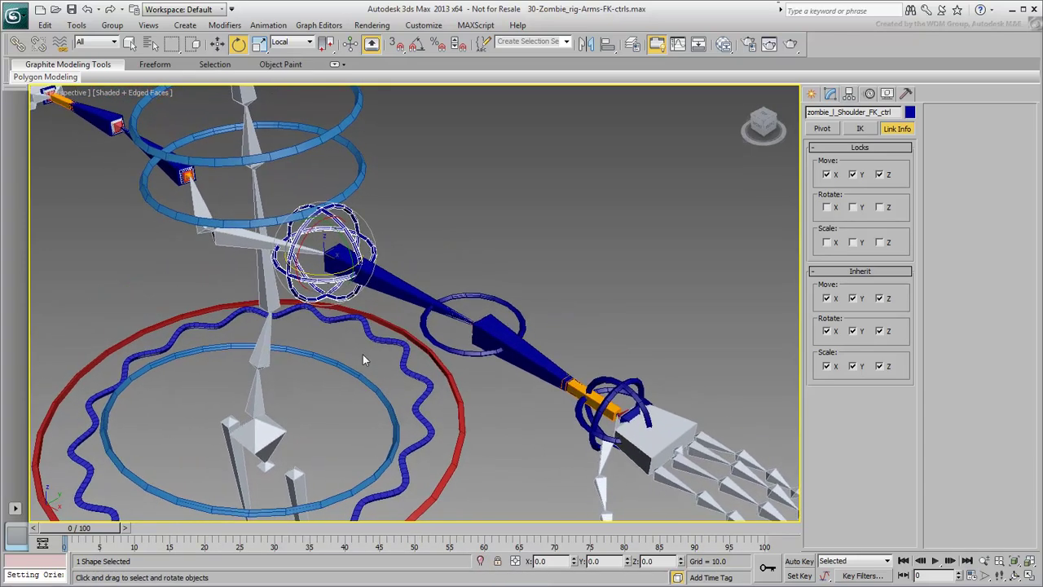
{"action": "left_click", "coordinate": [20, 43]}
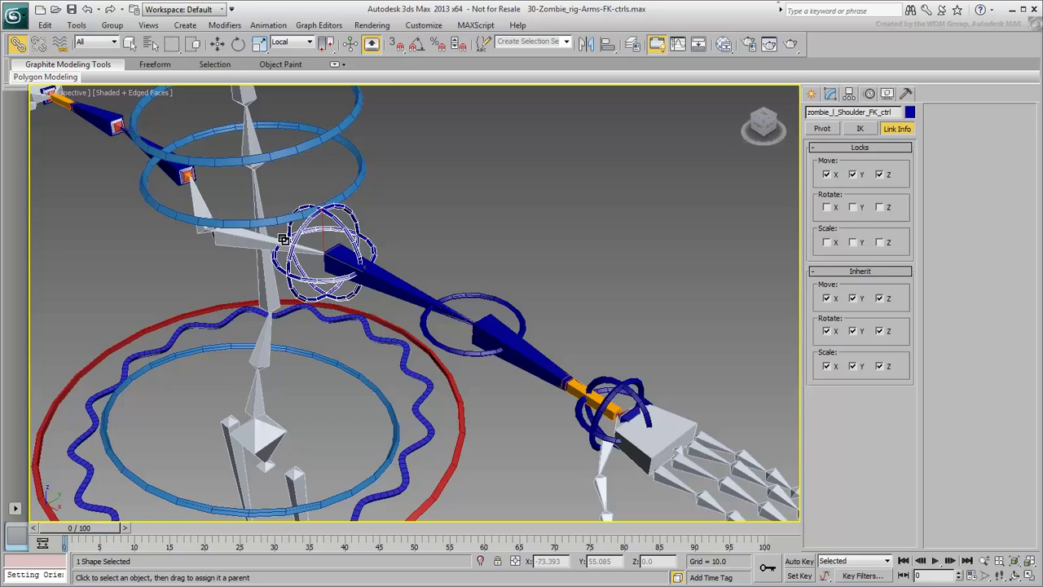
{"action": "left_click_drag", "start_coordinate": [302, 233], "coordinate": [228, 258]}
Test-rotate the linked shoulder control and the elbow control, cancelling each rotation, and select the hand control
{"action": "right_click", "coordinate": [324, 256]}
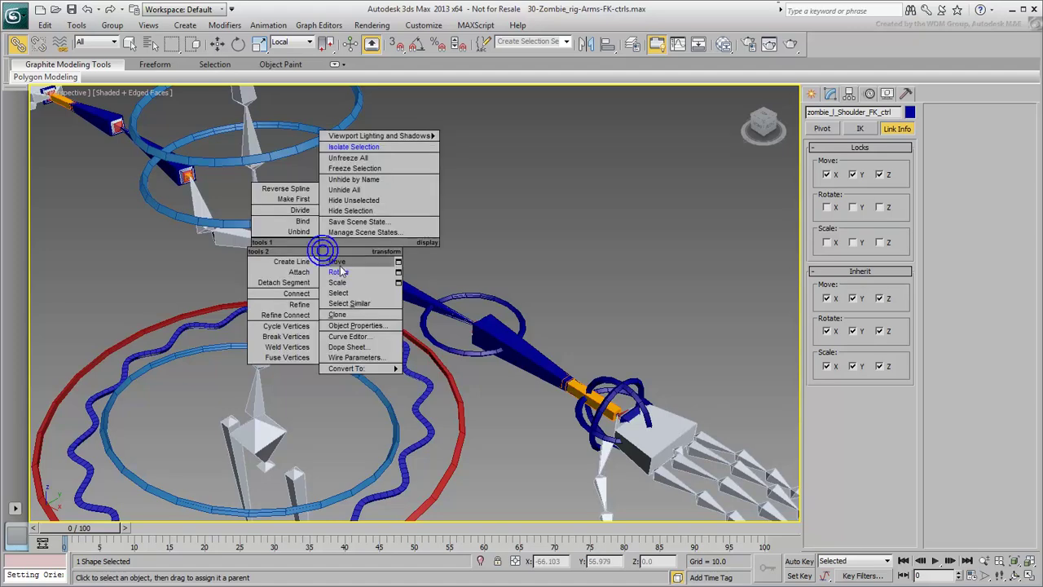
{"action": "left_click", "coordinate": [339, 270]}
{"action": "left_click_drag", "start_coordinate": [323, 252], "coordinate": [325, 238]}
{"action": "right_click", "coordinate": [325, 238]}
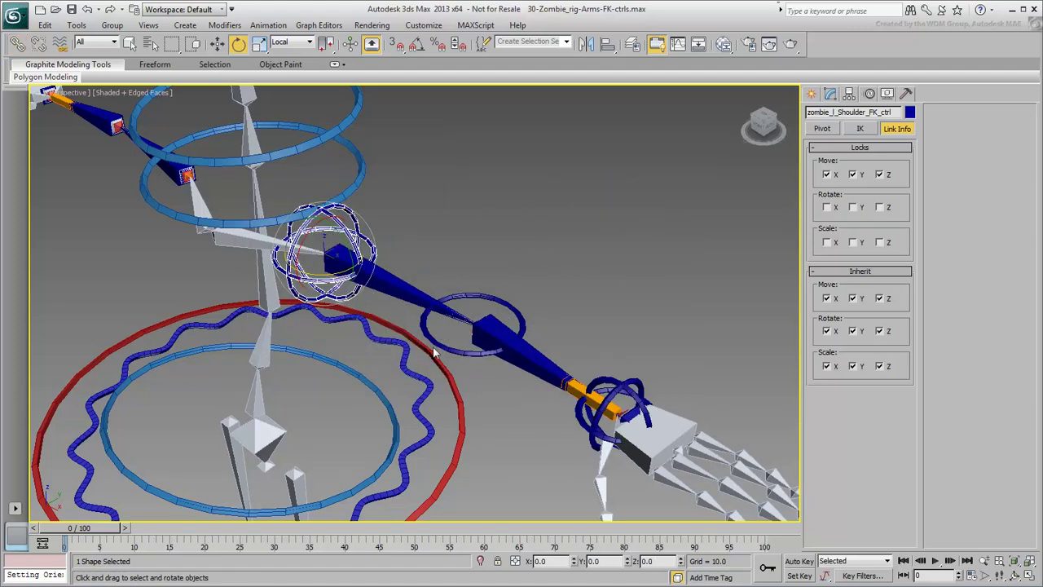
{"action": "left_click_drag", "start_coordinate": [444, 350], "coordinate": [419, 318]}
{"action": "right_click", "coordinate": [420, 317]}
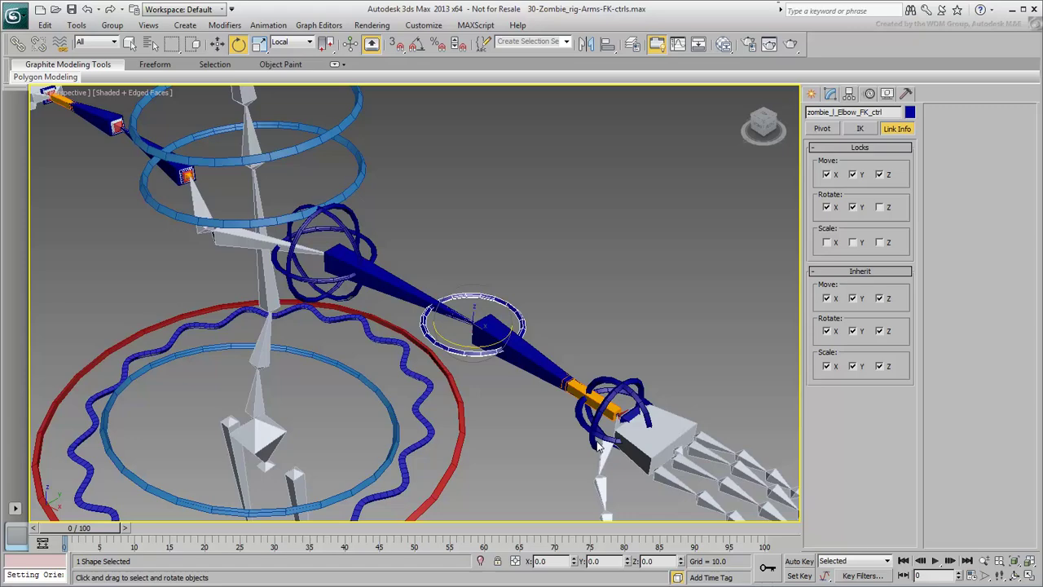
{"action": "left_click", "coordinate": [592, 432]}
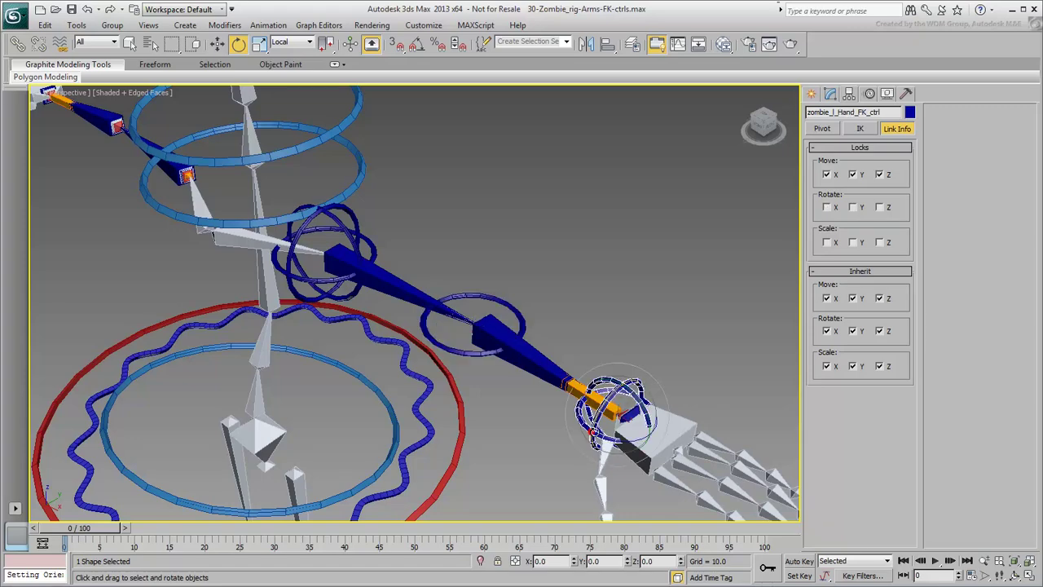
Test-rotate the left clavicle bone to check that the arm controls follow it, cancel the rotation and deselect the bone
{"action": "left_click", "coordinate": [240, 242]}
{"action": "left_click_drag", "start_coordinate": [240, 242], "coordinate": [204, 249]}
{"action": "right_click", "coordinate": [219, 208]}
{"action": "right_click", "coordinate": [204, 249]}
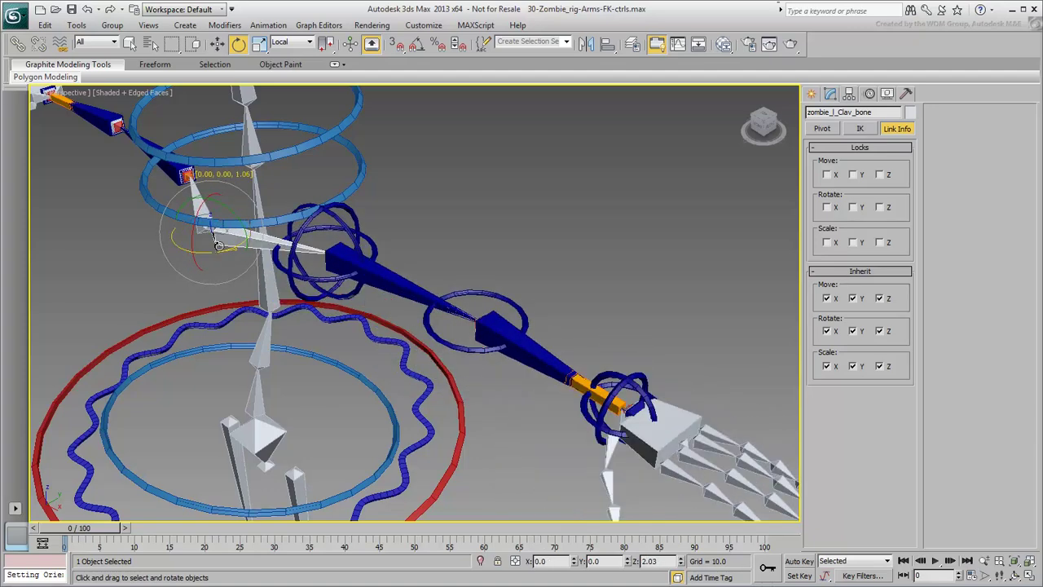
{"action": "left_click", "coordinate": [544, 213]}
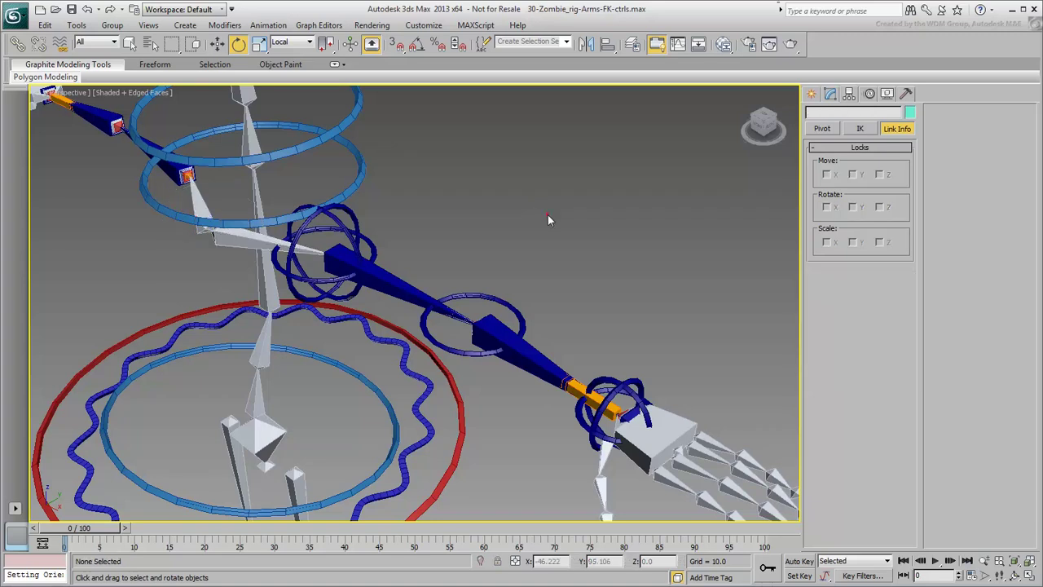
Freeze the transforms of the left hand, elbow and shoulder FK controls together, accept the controller-layer prompt and deselect them
{"action": "left_click", "coordinate": [620, 383]}
{"action": "left_click", "coordinate": [493, 300], "text": "ctrl"}
{"action": "left_click", "coordinate": [356, 229], "text": "ctrl"}
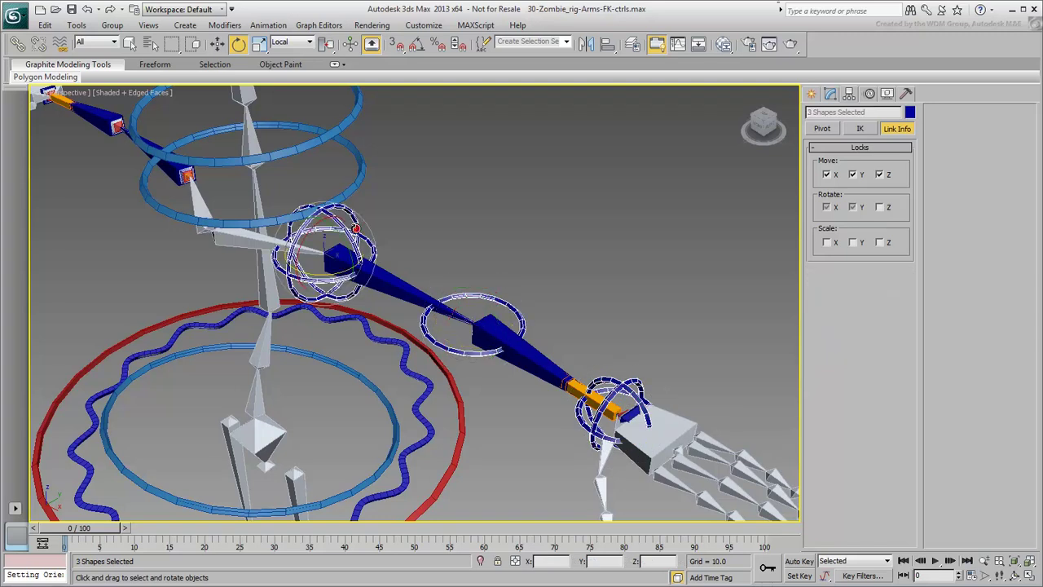
{"action": "left_click", "coordinate": [868, 93]}
{"action": "left_click", "coordinate": [860, 181]}
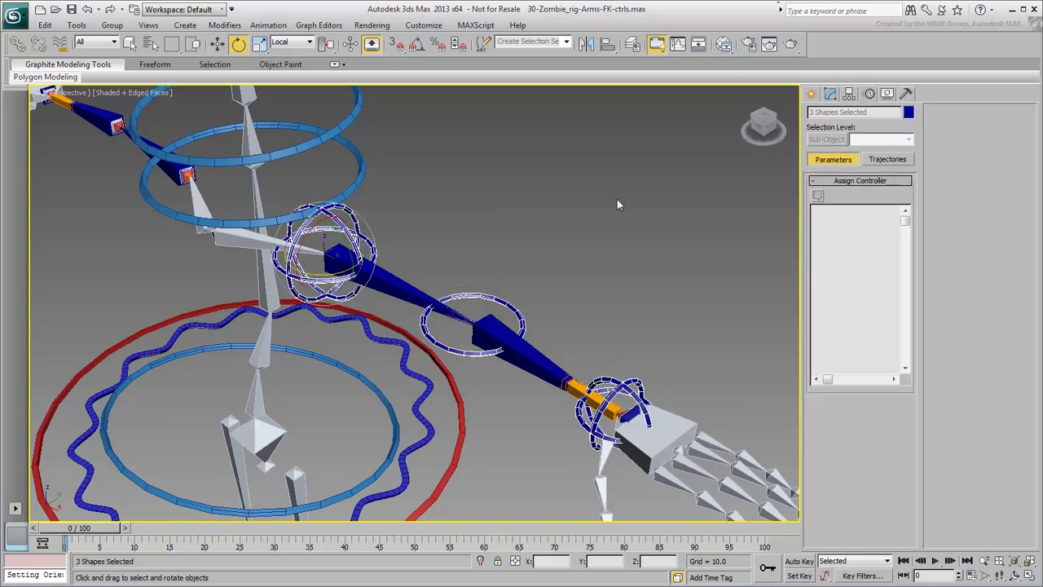
{"action": "right_click", "coordinate": [494, 227], "text": "alt"}
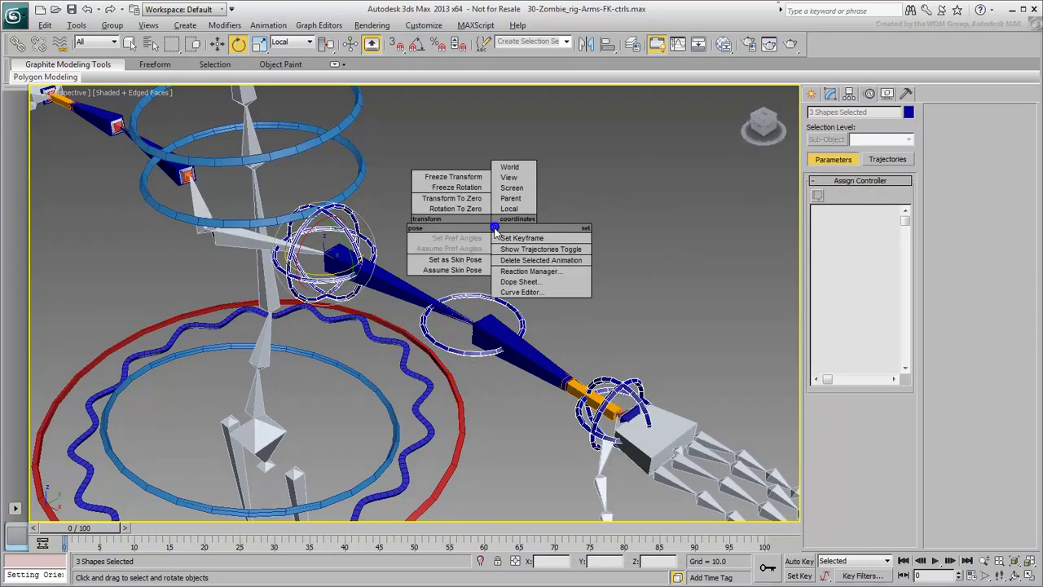
{"action": "left_click", "coordinate": [457, 178]}
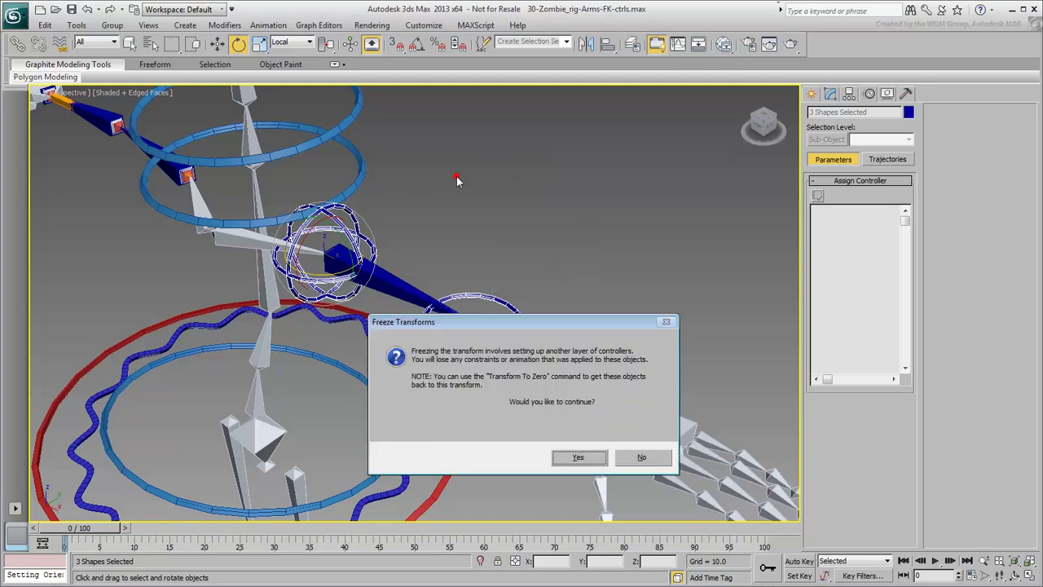
{"action": "left_click", "coordinate": [578, 458]}
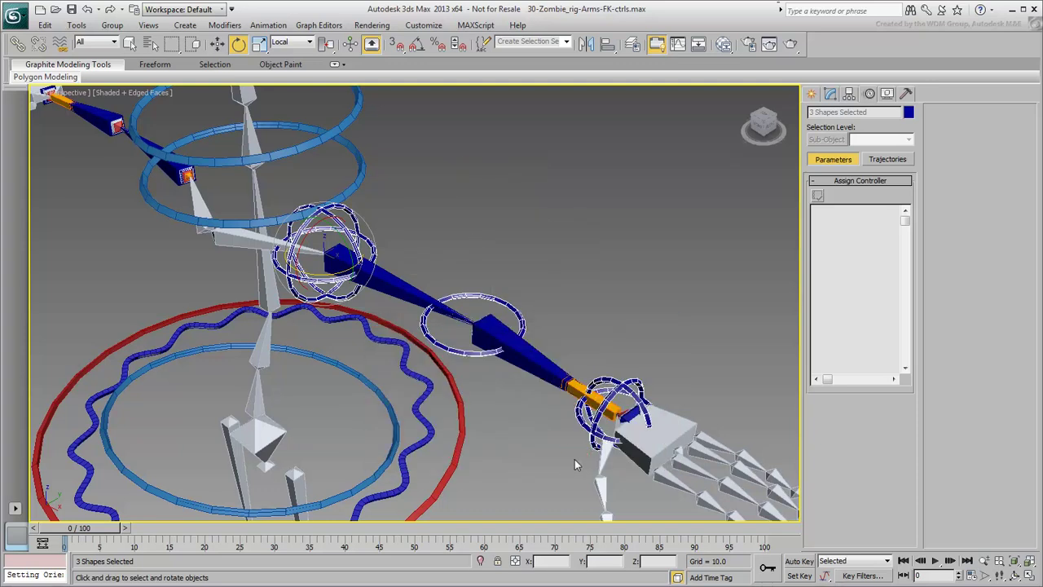
{"action": "left_click", "coordinate": [592, 270]}
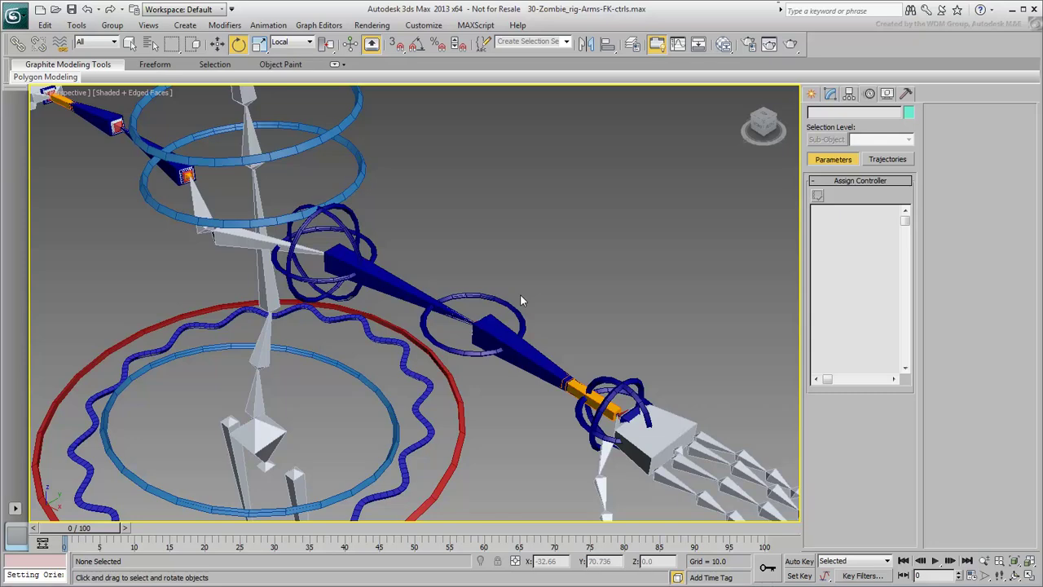